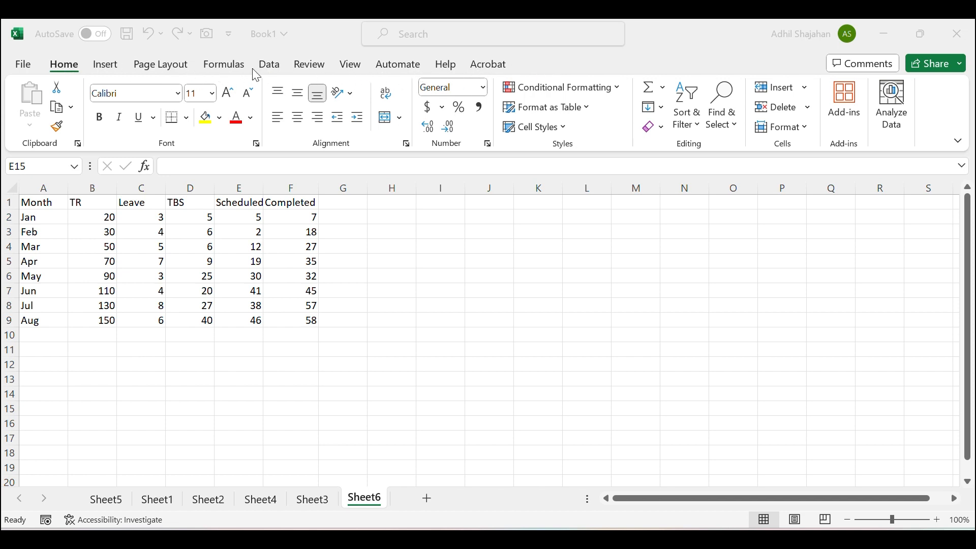
# - Enable the Developer tab in the ribbon customization options and switch to it
pyautogui.click(17, 67)
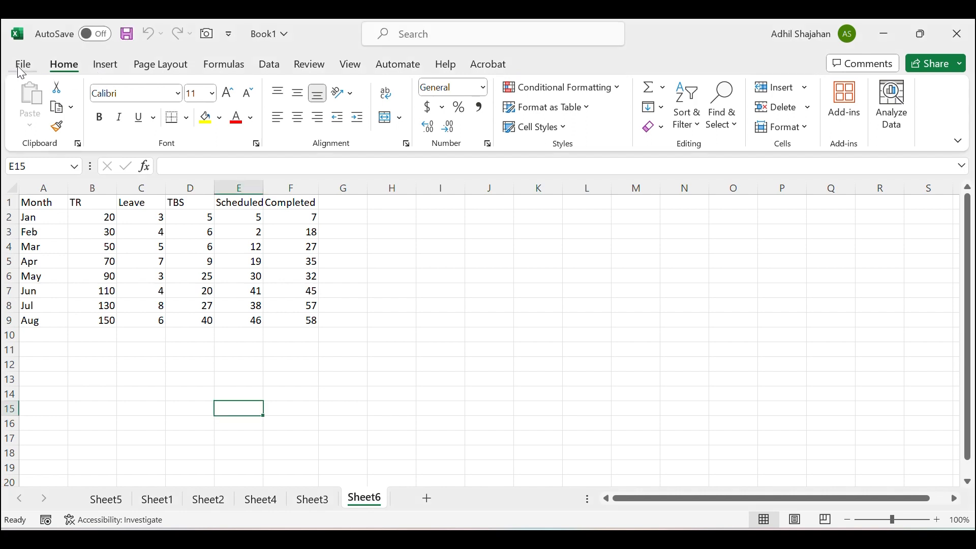
pyautogui.click(21, 68)
pyautogui.click(48, 499)
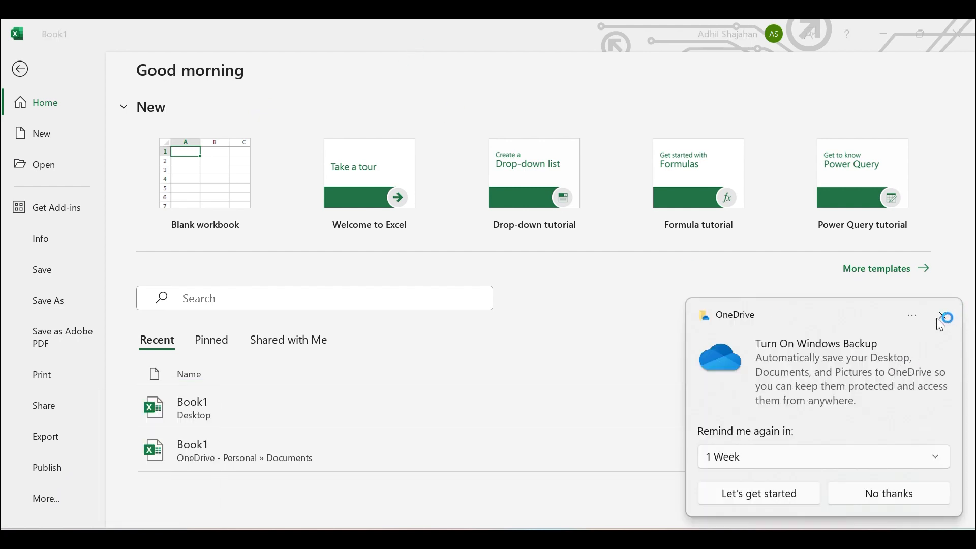
pyautogui.click(943, 317)
pyautogui.click(52, 504)
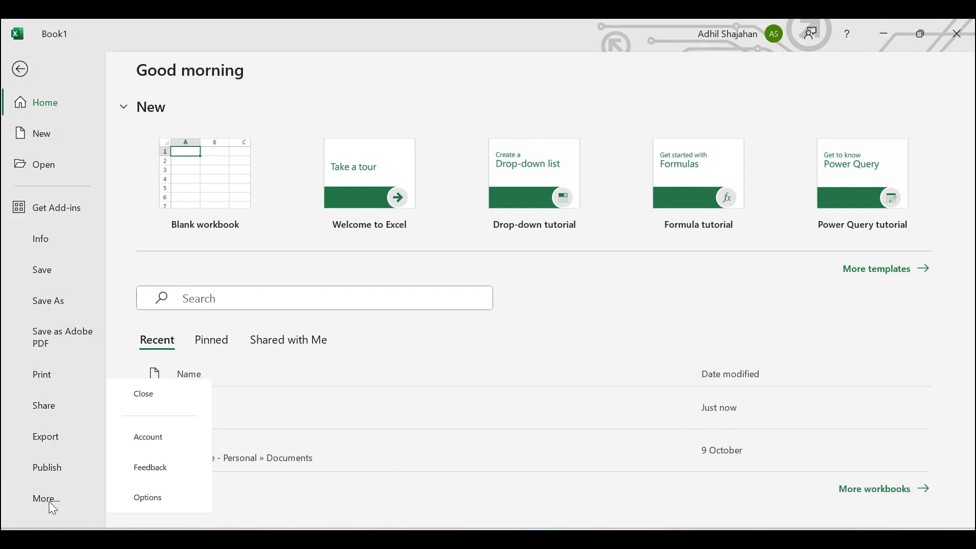
pyautogui.click(150, 498)
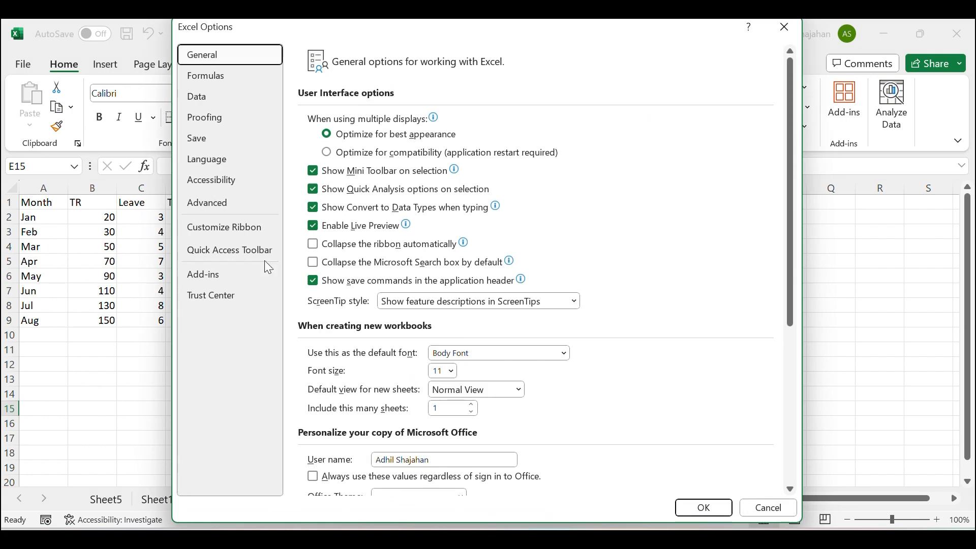
pyautogui.click(216, 231)
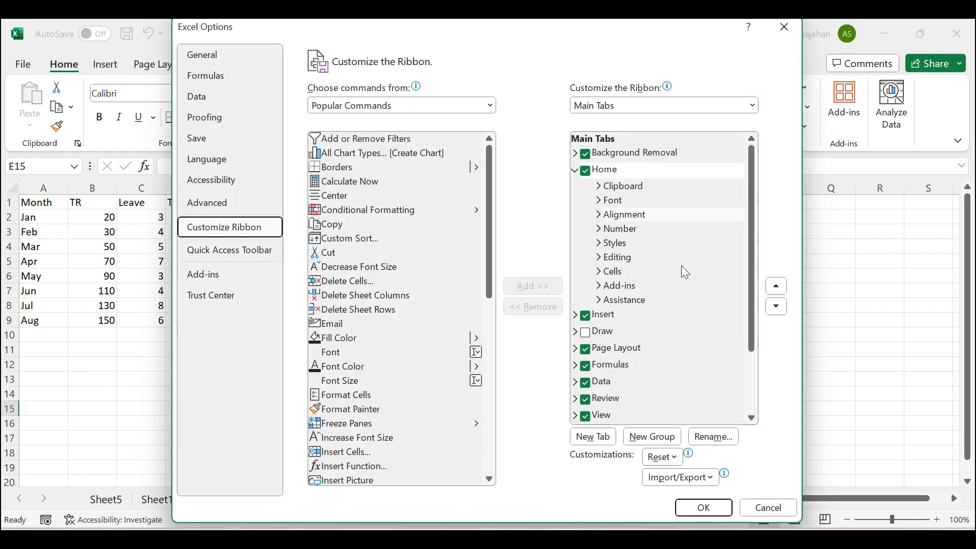
pyautogui.scroll(-2, 605, 316)
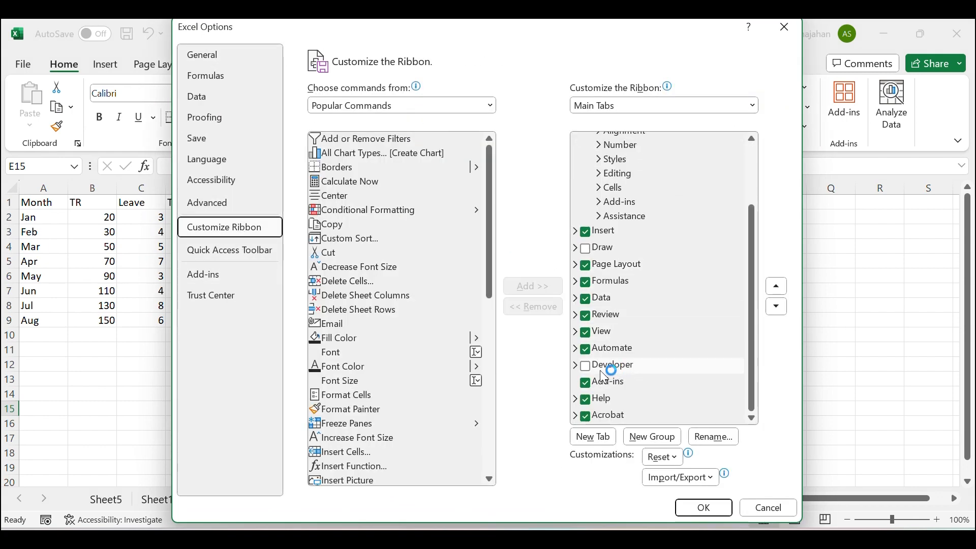
pyautogui.click(584, 366)
pyautogui.click(704, 508)
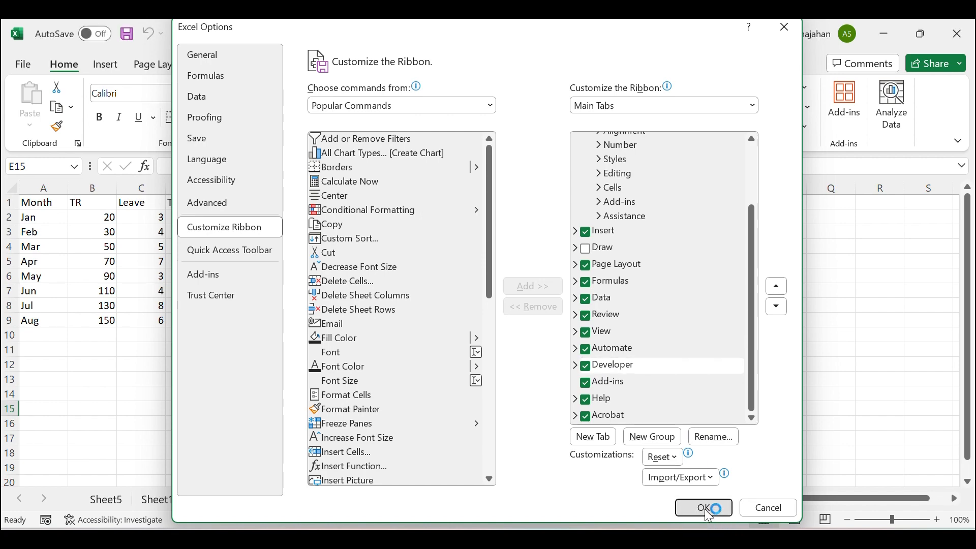
pyautogui.click(466, 65)
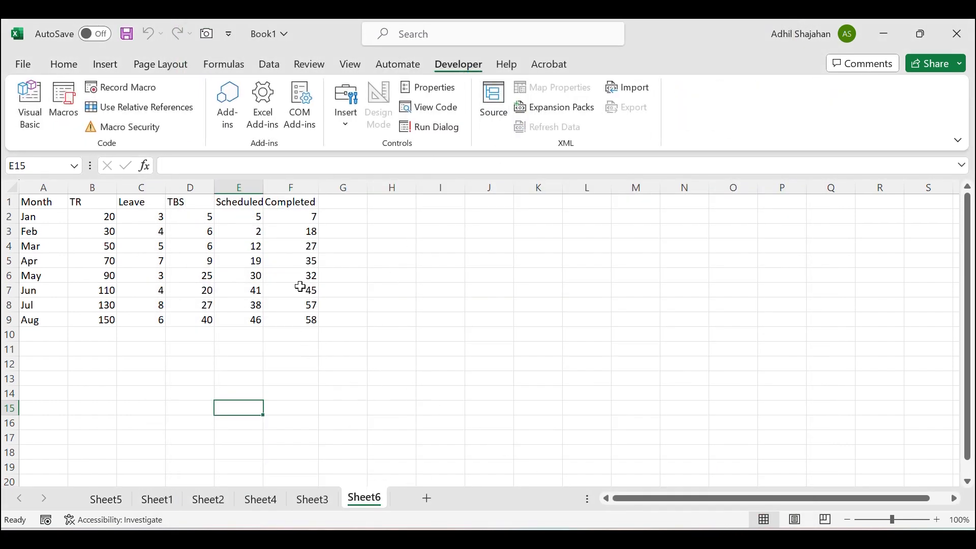
pyautogui.moveTo(46, 204); pyautogui.dragTo(285, 320)
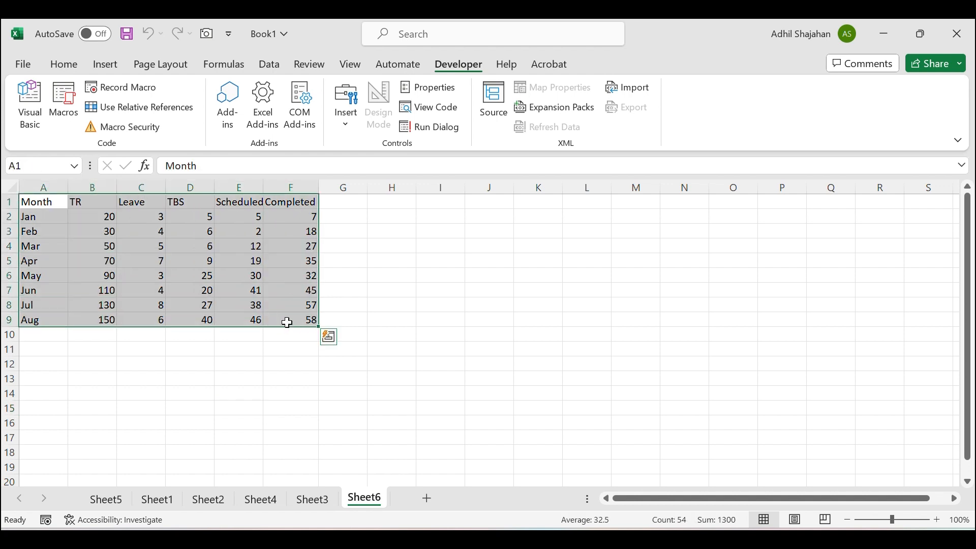
pyautogui.click(259, 424)
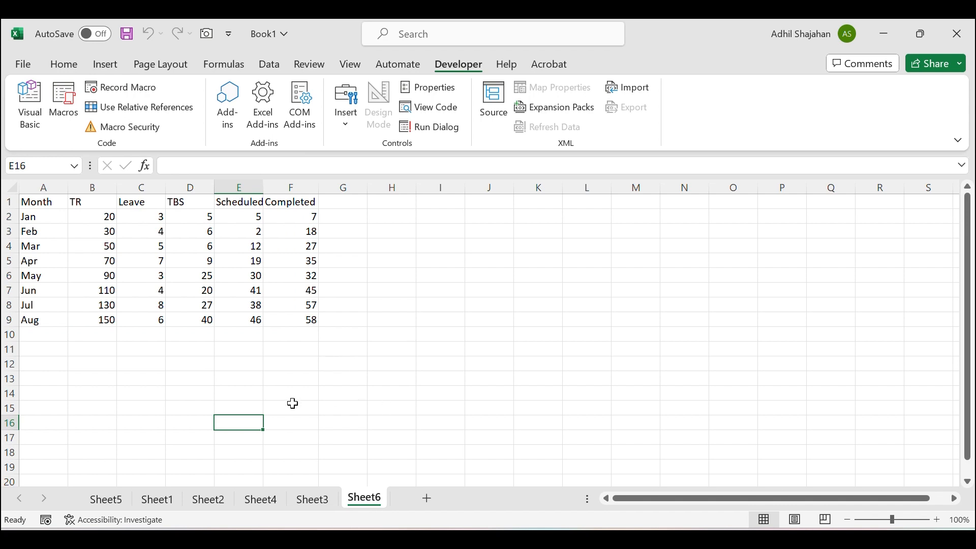
# - Try to start recording a macro named "TR report" stored in This Workbook
pyautogui.click(118, 90)
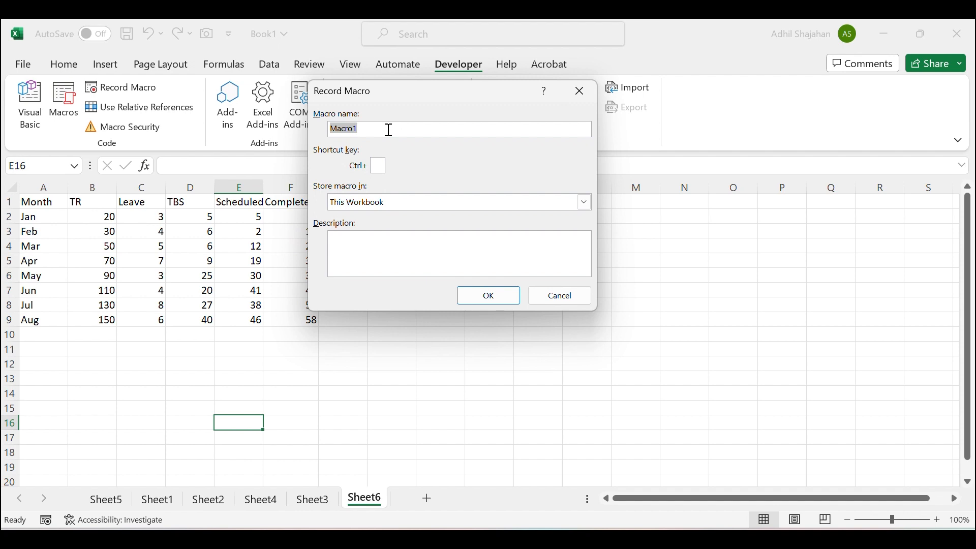
pyautogui.write('TR report')
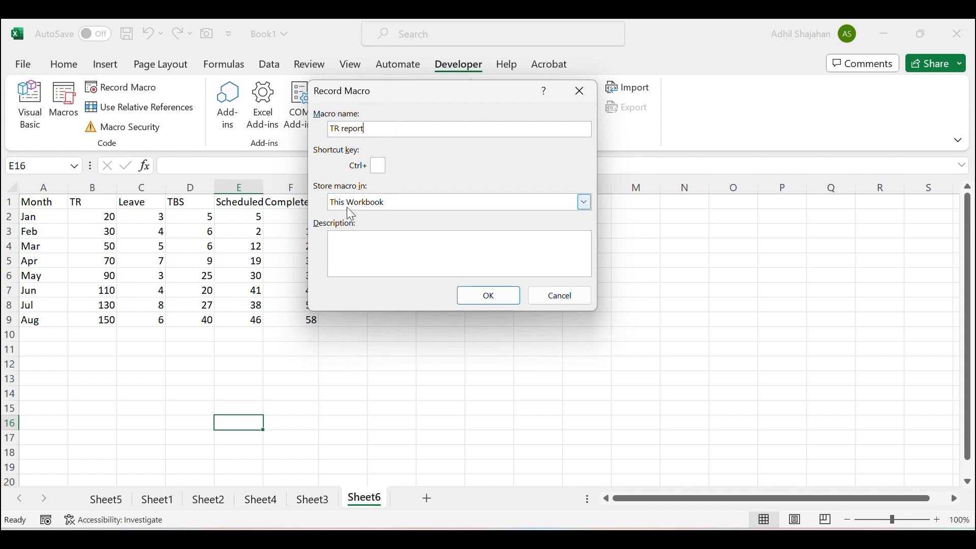
pyautogui.click(440, 206)
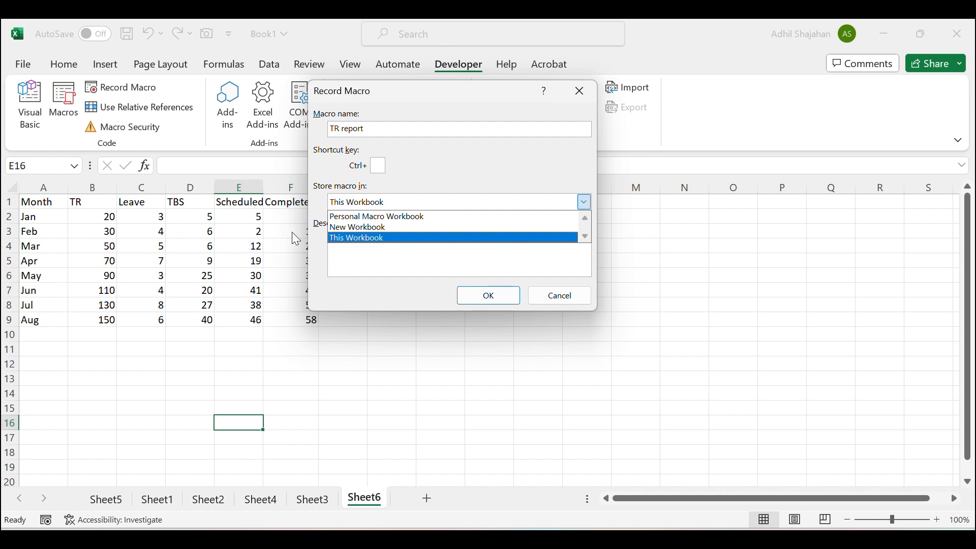
pyautogui.click(451, 173)
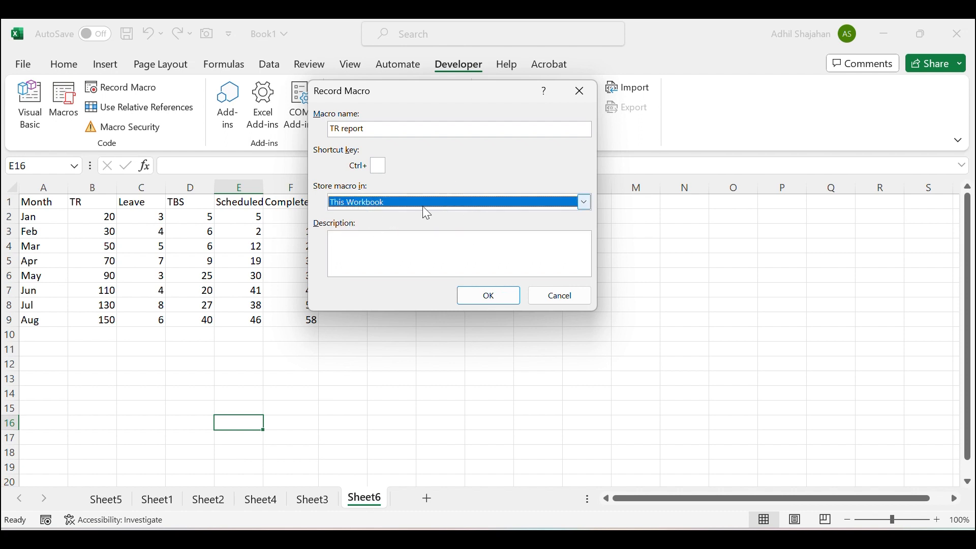
pyautogui.click(488, 297)
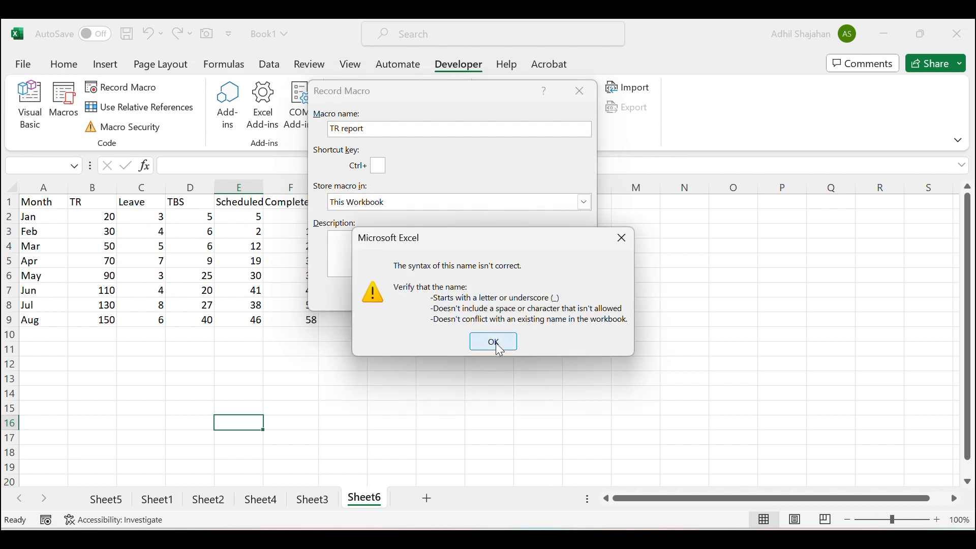
pyautogui.click(494, 343)
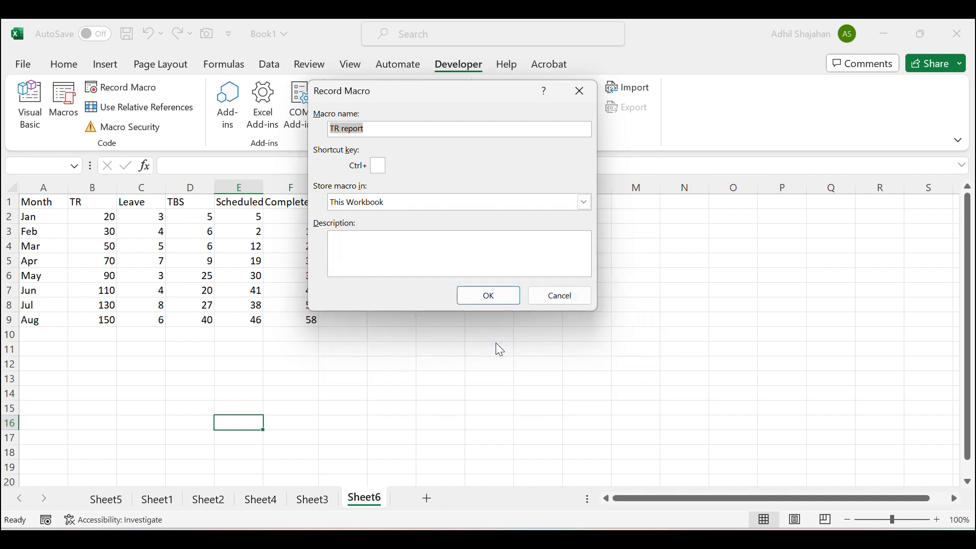
# - Replace the space in the macro name with an underscore and start recording the macro
pyautogui.click(390, 130)
pyautogui.press('BackSpace')
pyautogui.write('_')
pyautogui.click(497, 297)
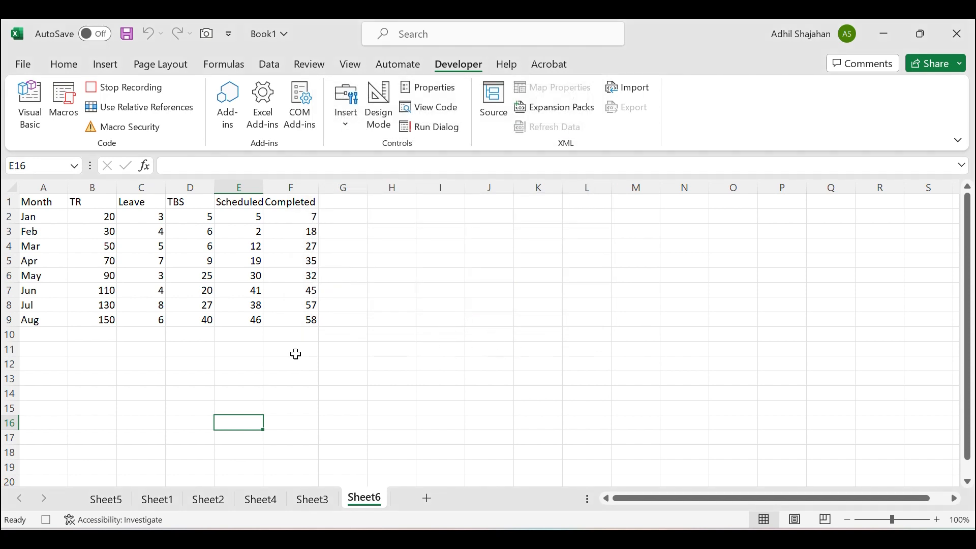
# - Add a list data validation to cell H10 with the months in A2:A9 as its source
pyautogui.click(347, 334)
pyautogui.click(394, 333)
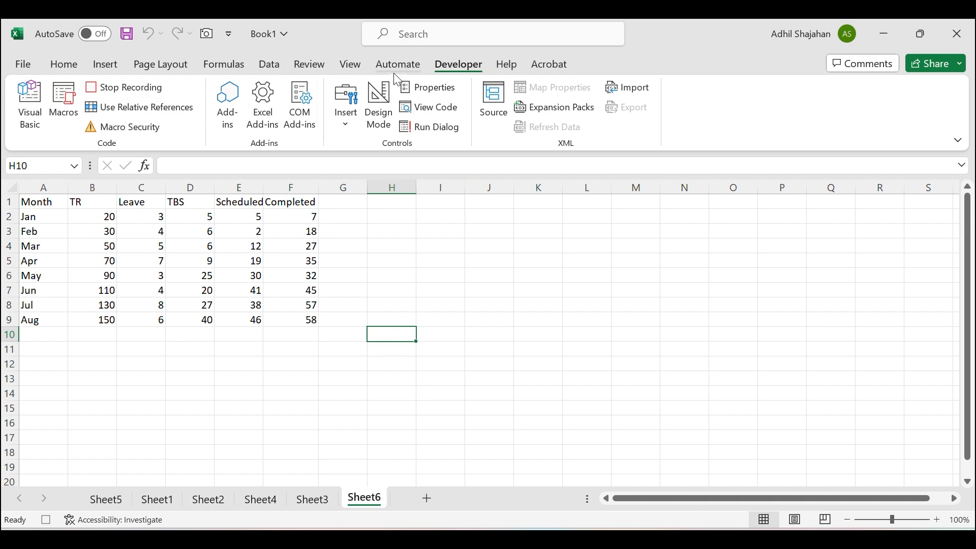
pyautogui.click(267, 65)
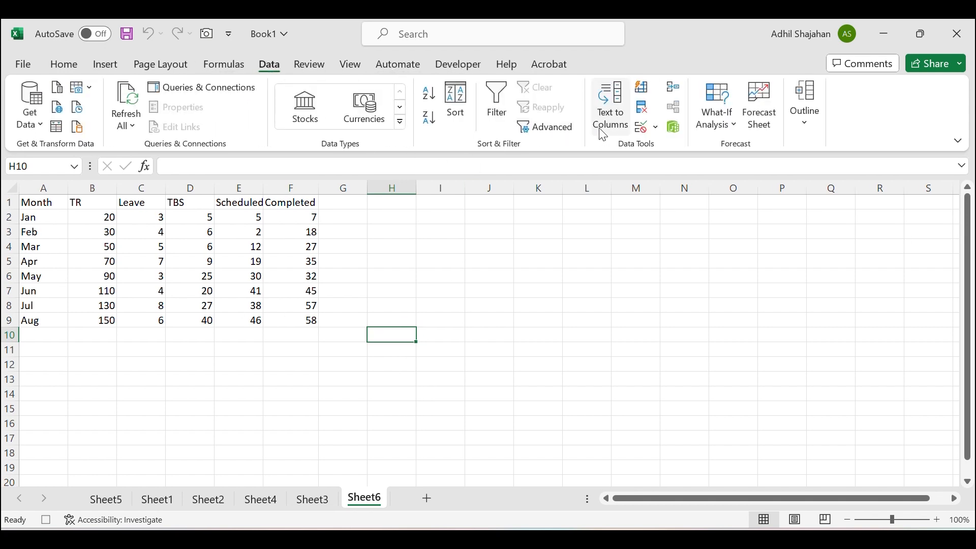
pyautogui.click(657, 128)
pyautogui.click(663, 149)
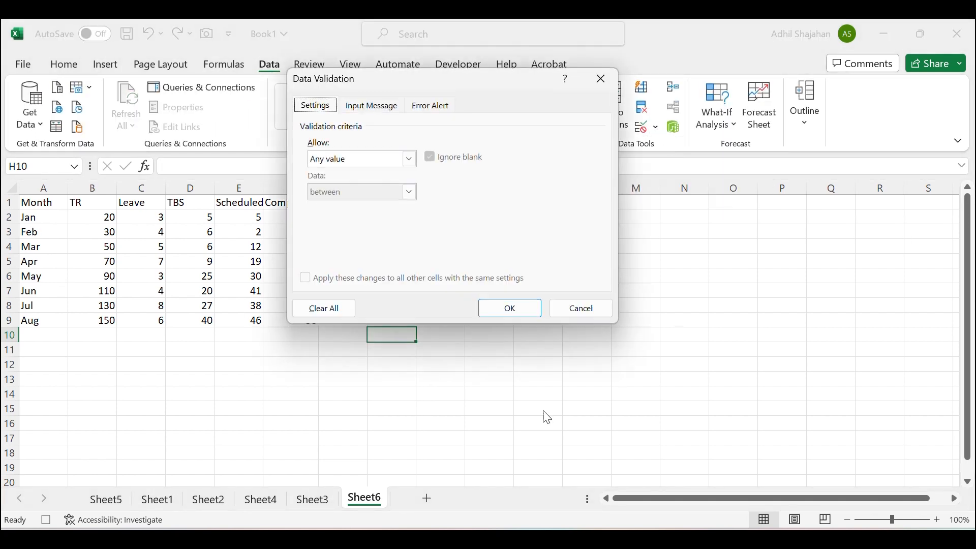
pyautogui.click(410, 159)
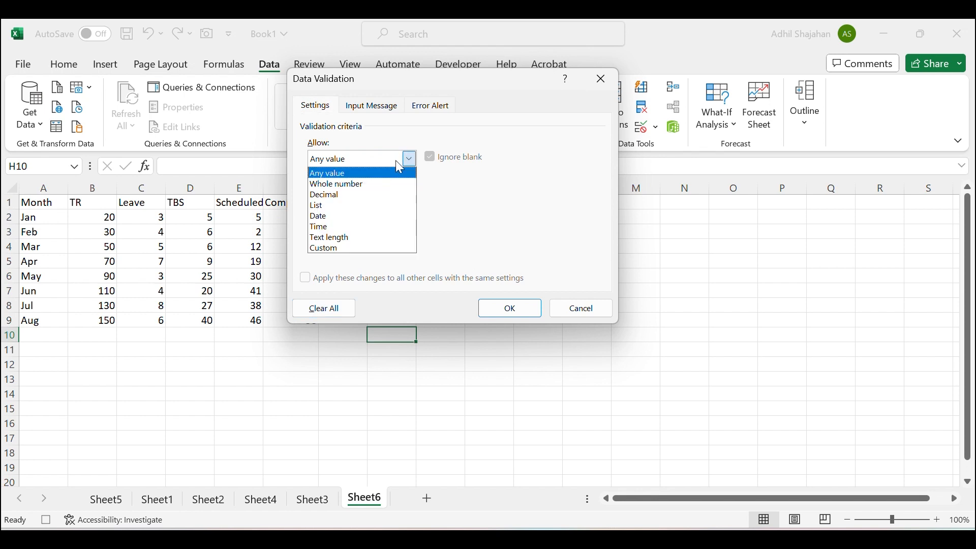
pyautogui.click(332, 204)
pyautogui.click(398, 224)
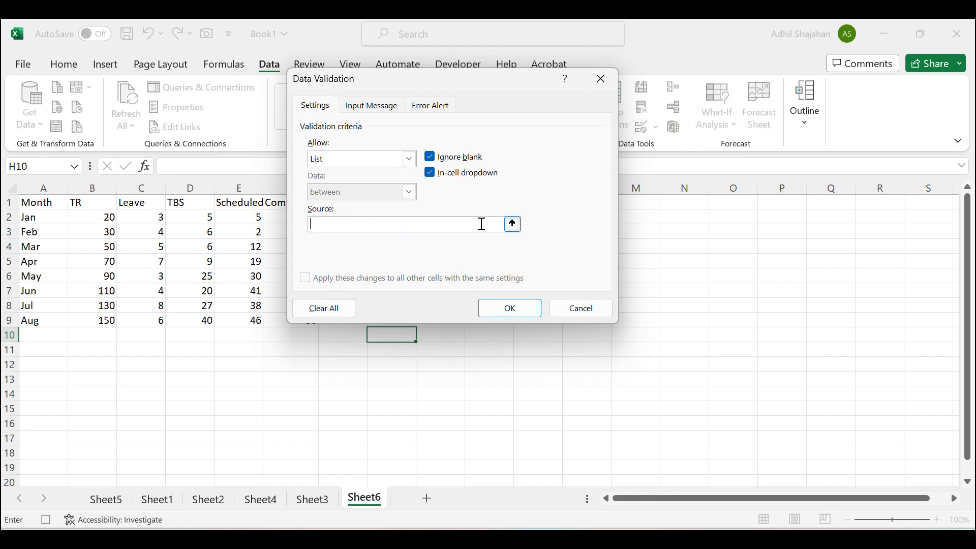
pyautogui.click(512, 224)
pyautogui.moveTo(44, 217); pyautogui.dragTo(47, 320)
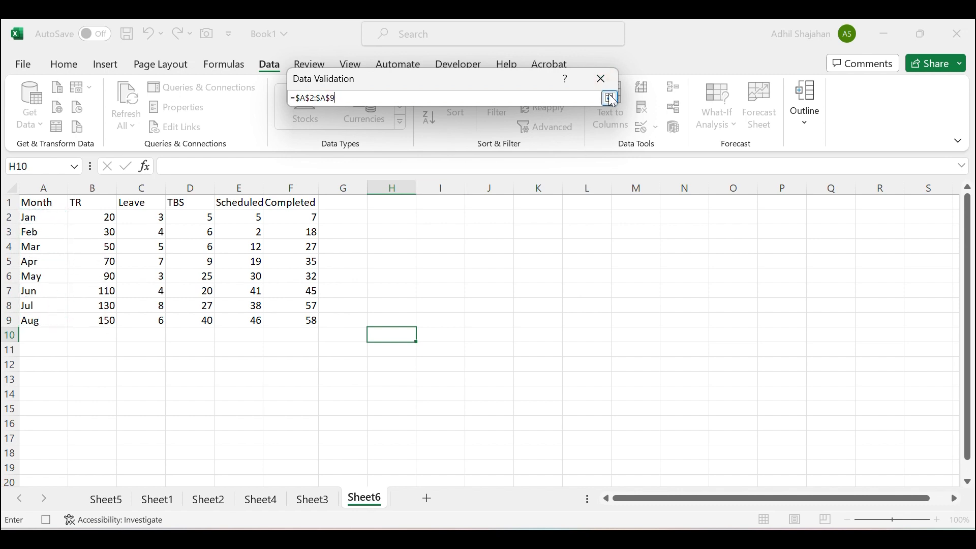
pyautogui.click(609, 98)
pyautogui.click(514, 309)
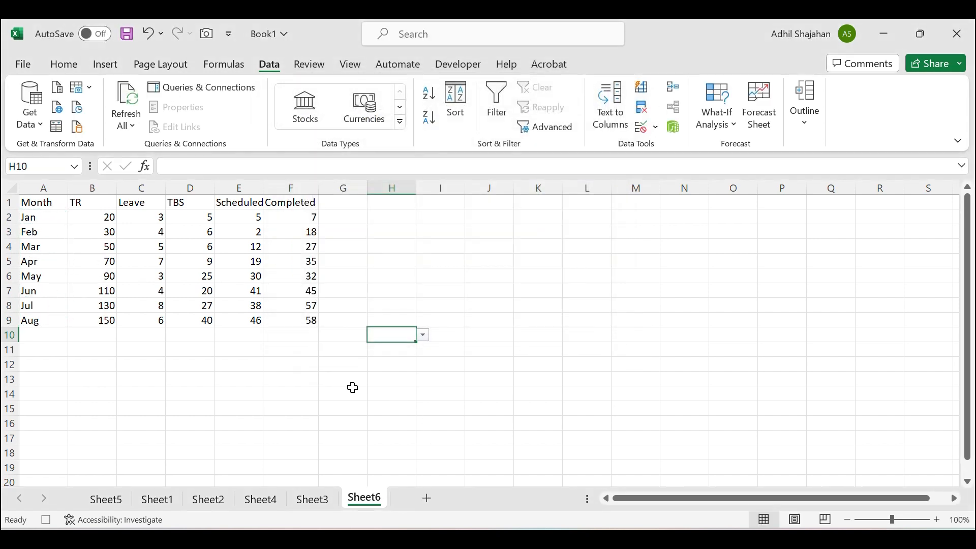
# - Enter the labels Total, Leave and TBS in cells H11 to H13
pyautogui.click(403, 351)
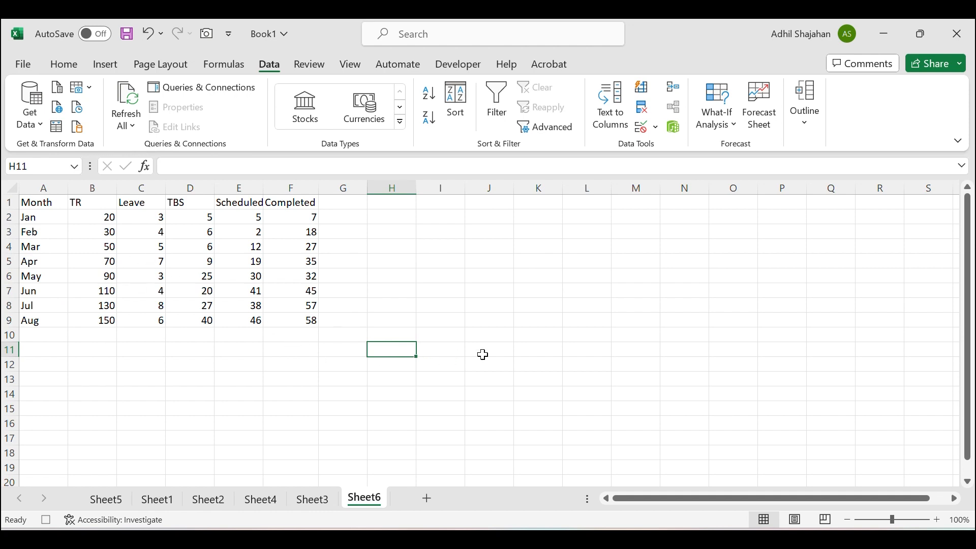
pyautogui.write('Total')
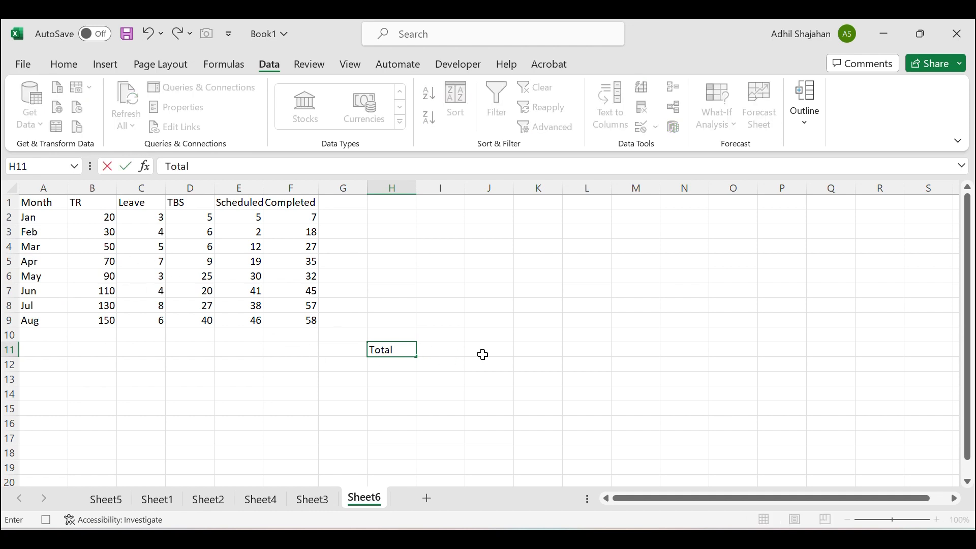
pyautogui.press('Return')
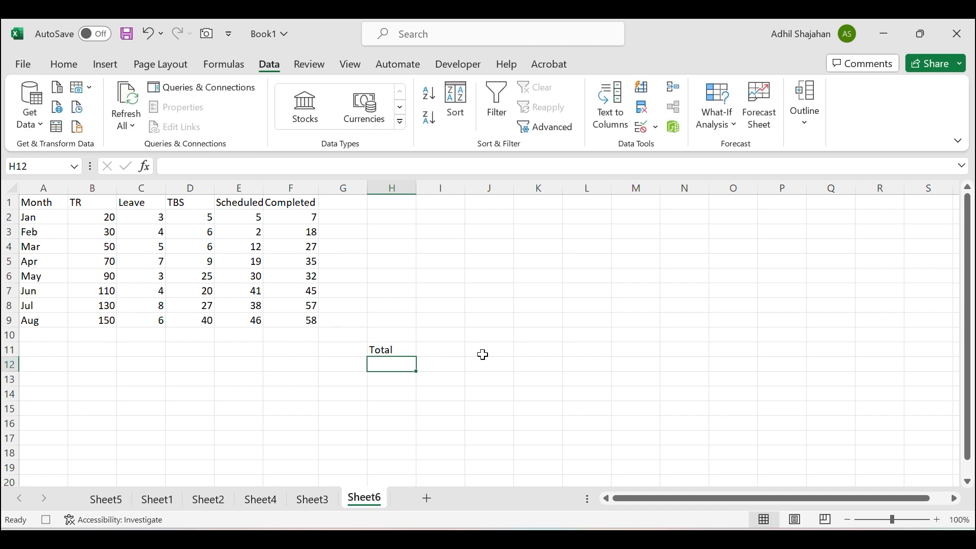
pyautogui.write('Leave')
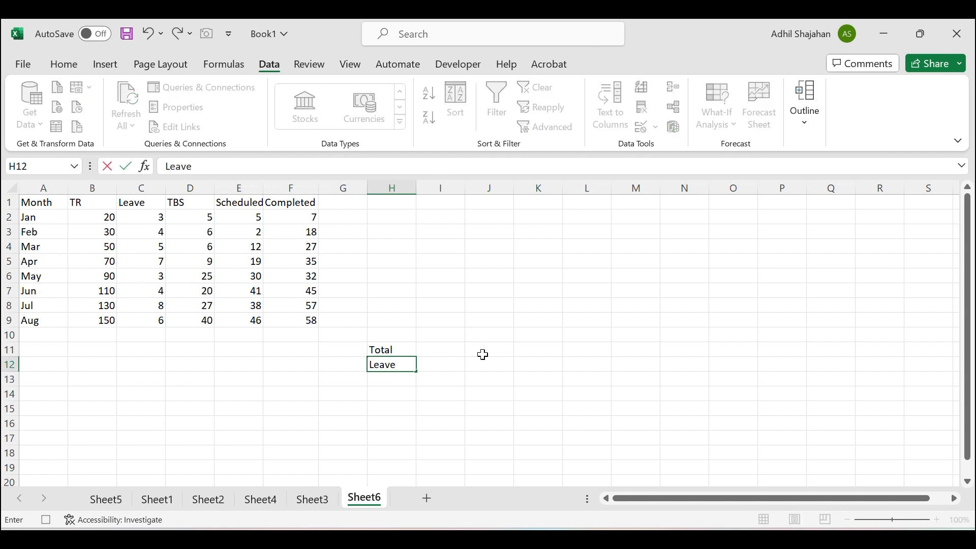
pyautogui.press('Return')
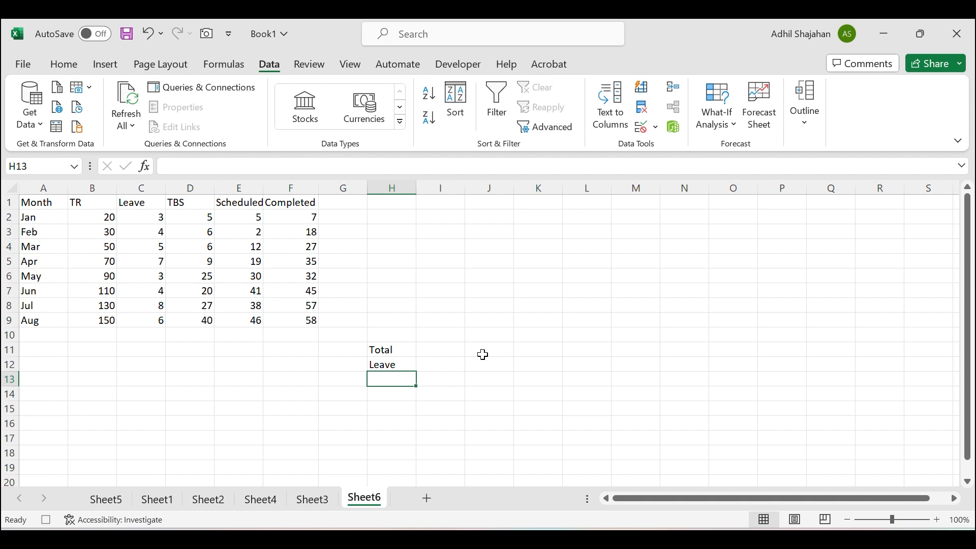
pyautogui.write('TBS')
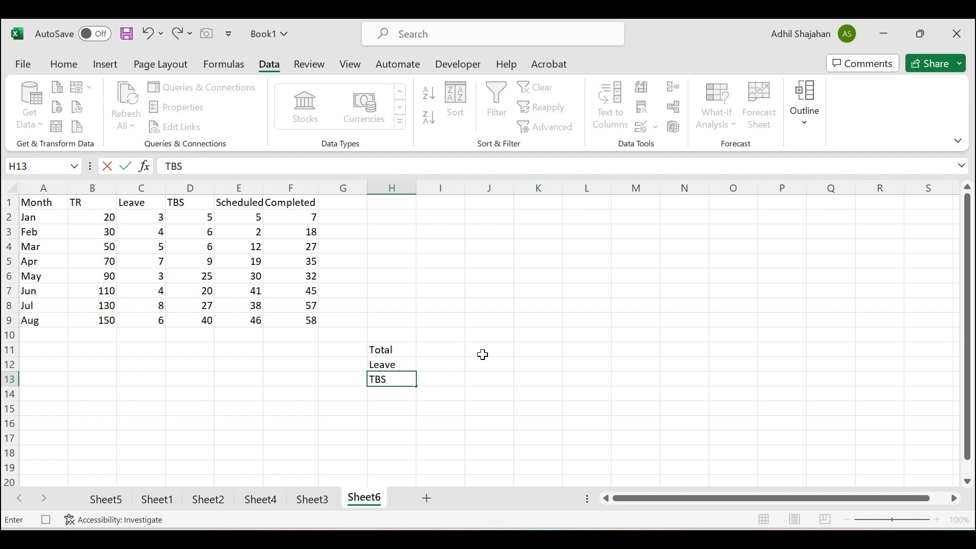
pyautogui.press('Return')
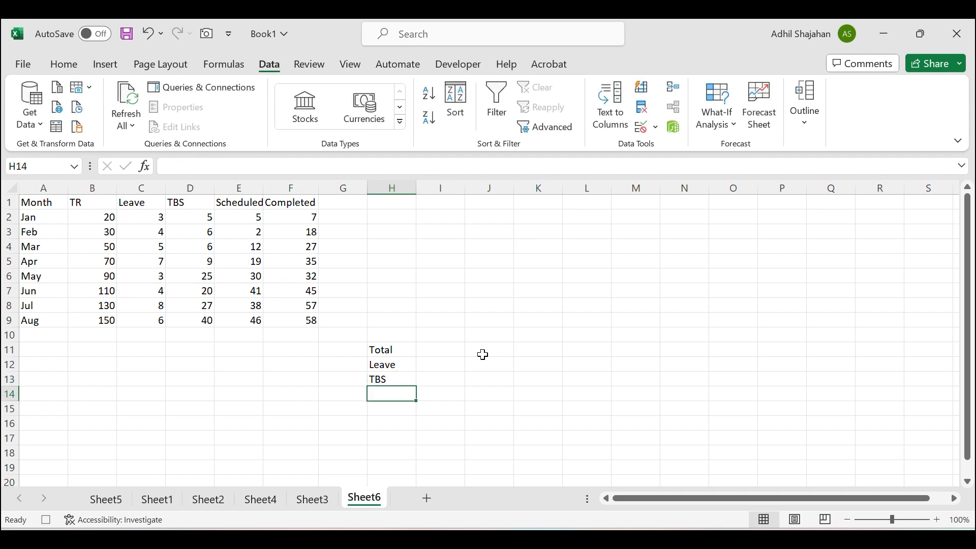
# - Enter the labels Scheduled and Completed in H14 and H15, and autofit the width of column H
pyautogui.write('Scheduk')
pyautogui.press('BackSpace')
pyautogui.write('ld')
pyautogui.write('ed')
pyautogui.press('Return')
pyautogui.write('Compl')
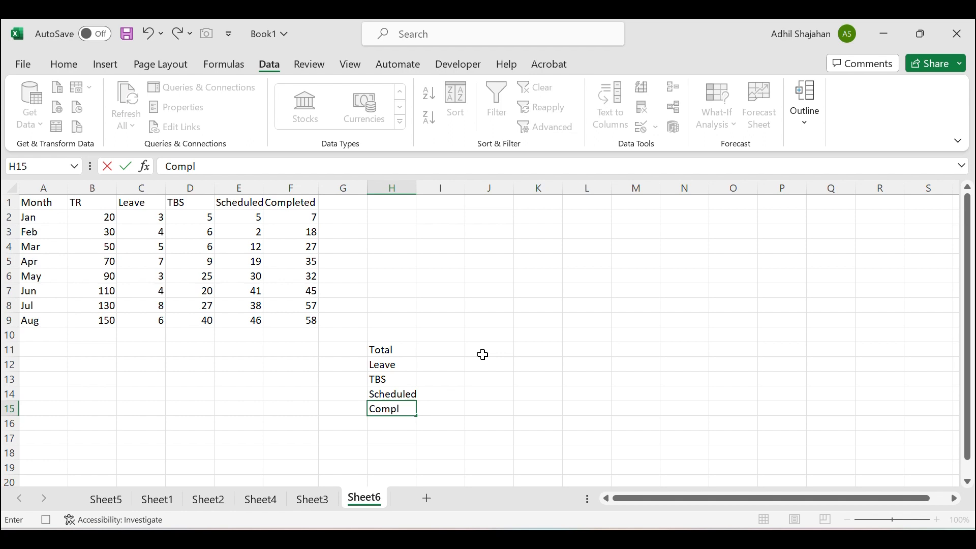
pyautogui.write('eted')
pyautogui.press('Return')
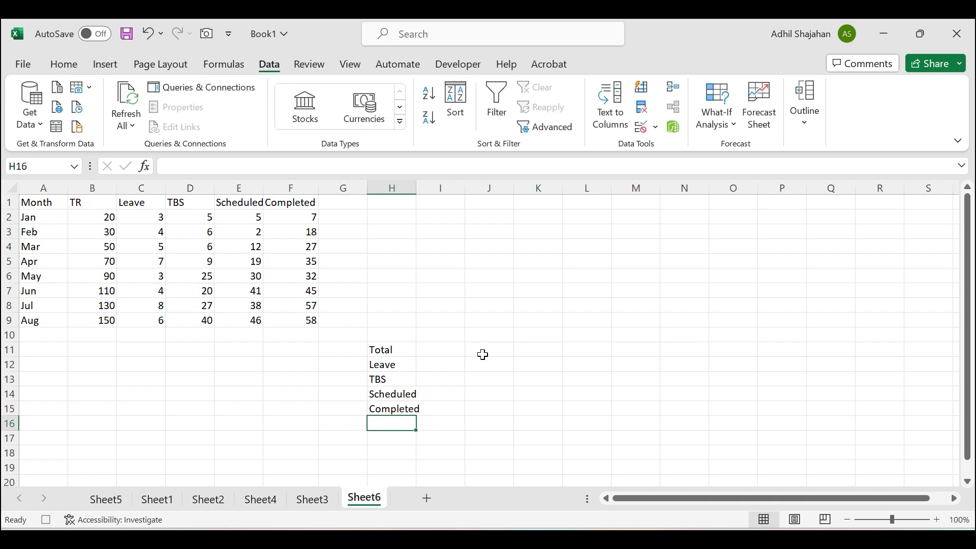
pyautogui.doubleClick(416, 187)
# - Enter the formula =VLOOKUP(H10,A:F,2,FALSE) in cell I11 beside the Total label
pyautogui.click(400, 333)
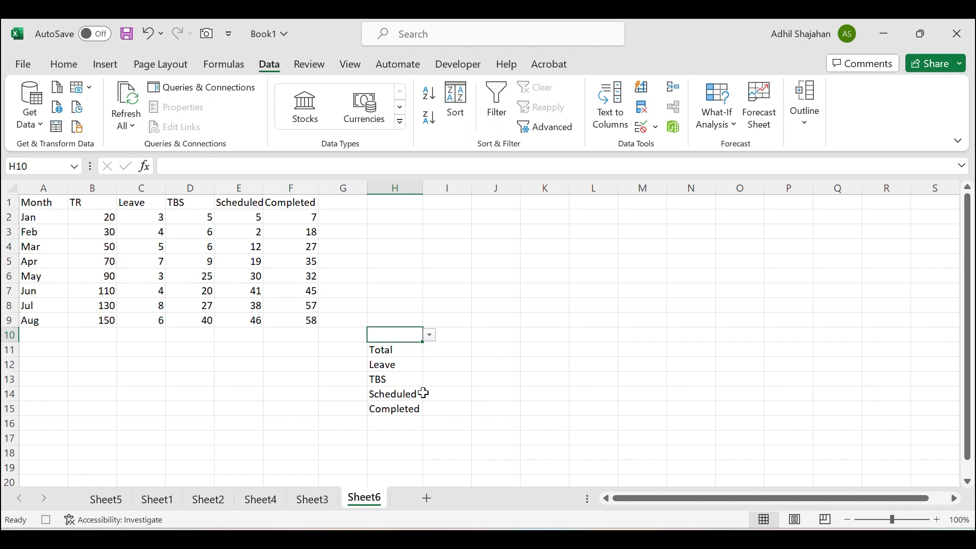
pyautogui.click(457, 351)
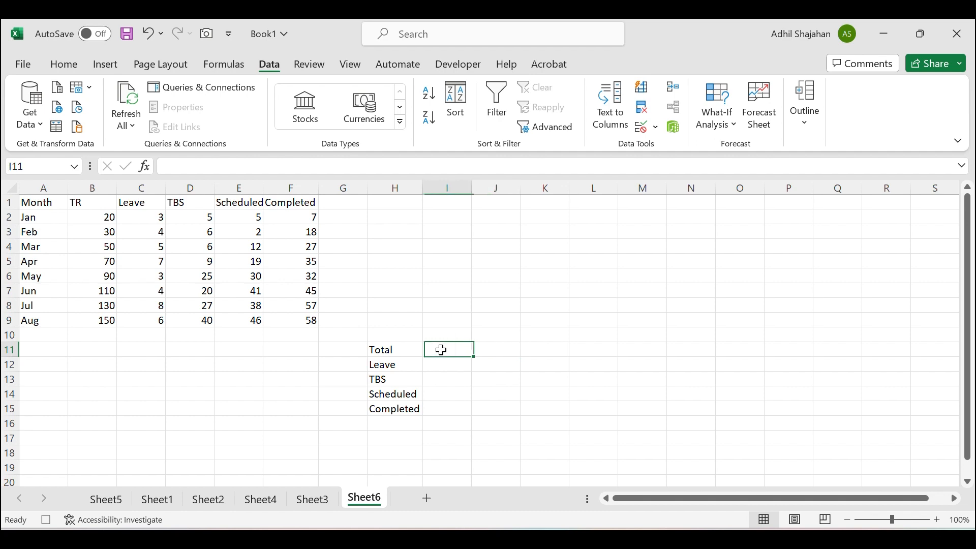
pyautogui.write('=vlo')
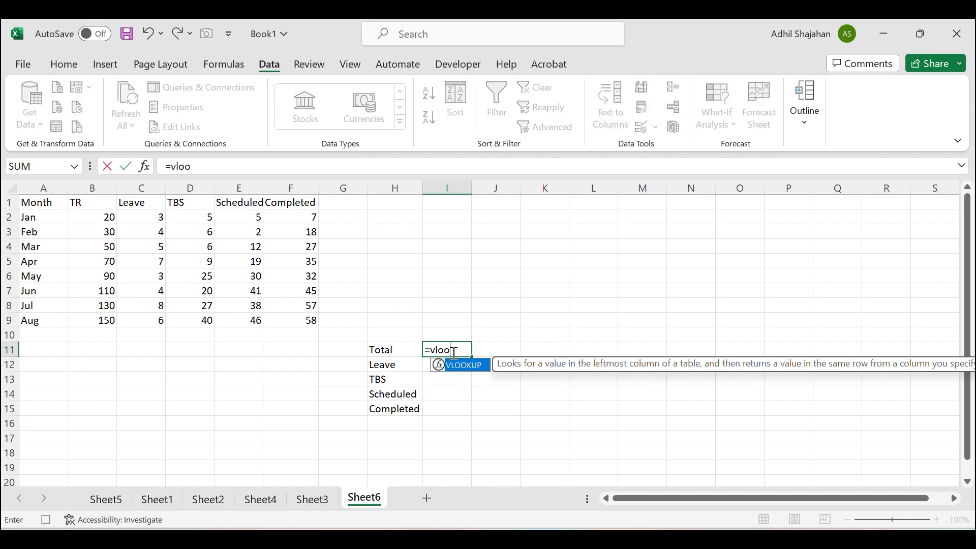
pyautogui.write('o')
pyautogui.doubleClick(437, 365)
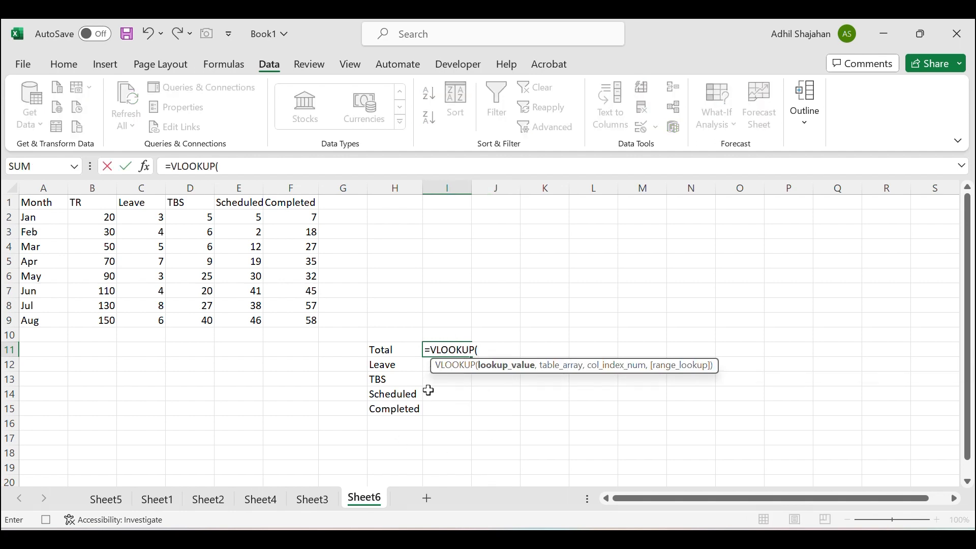
pyautogui.click(394, 336)
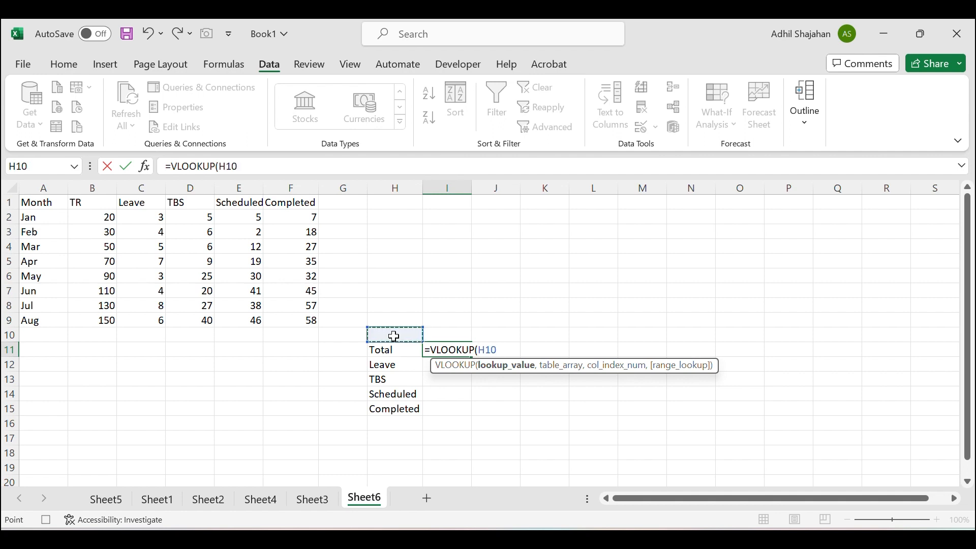
pyautogui.write(',')
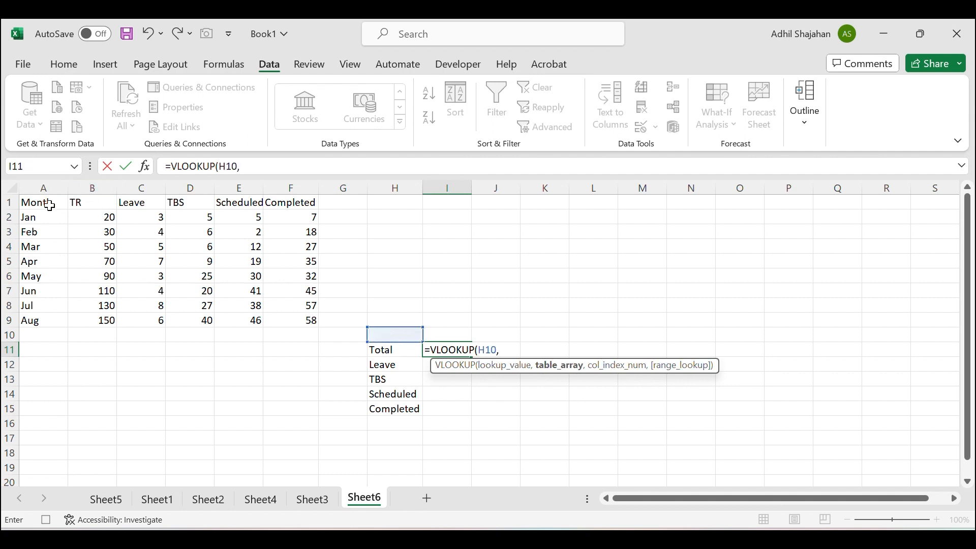
pyautogui.moveTo(43, 188); pyautogui.dragTo(316, 190)
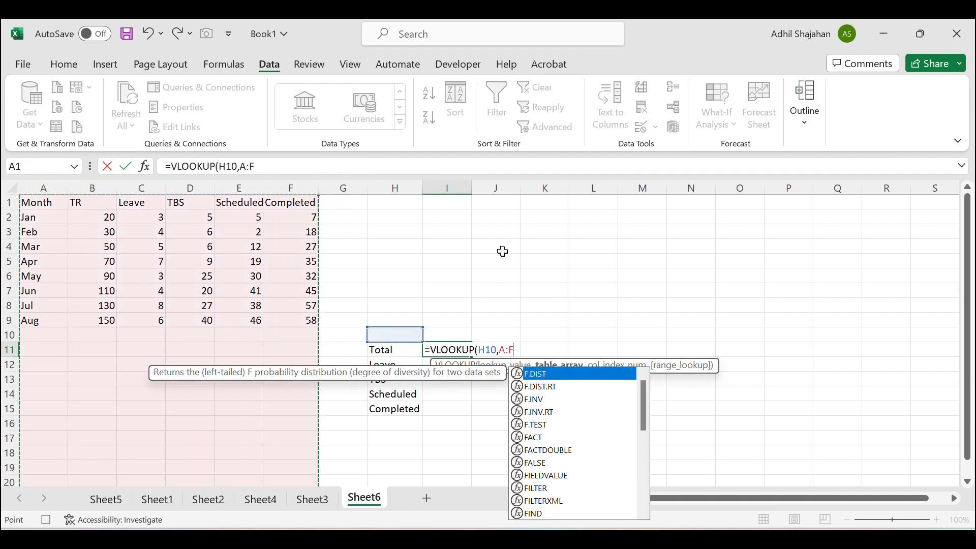
pyautogui.write(',')
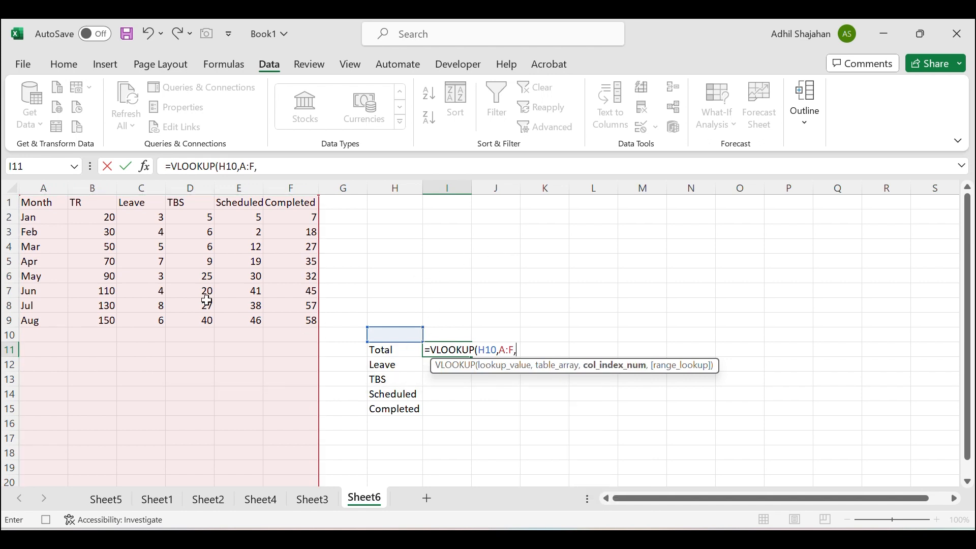
pyautogui.write('2,')
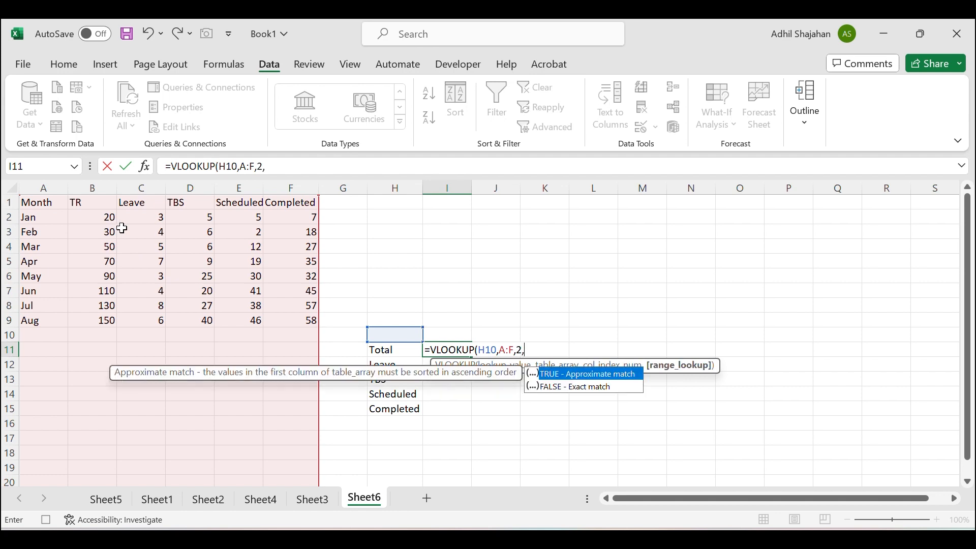
pyautogui.doubleClick(553, 388)
pyautogui.write(')')
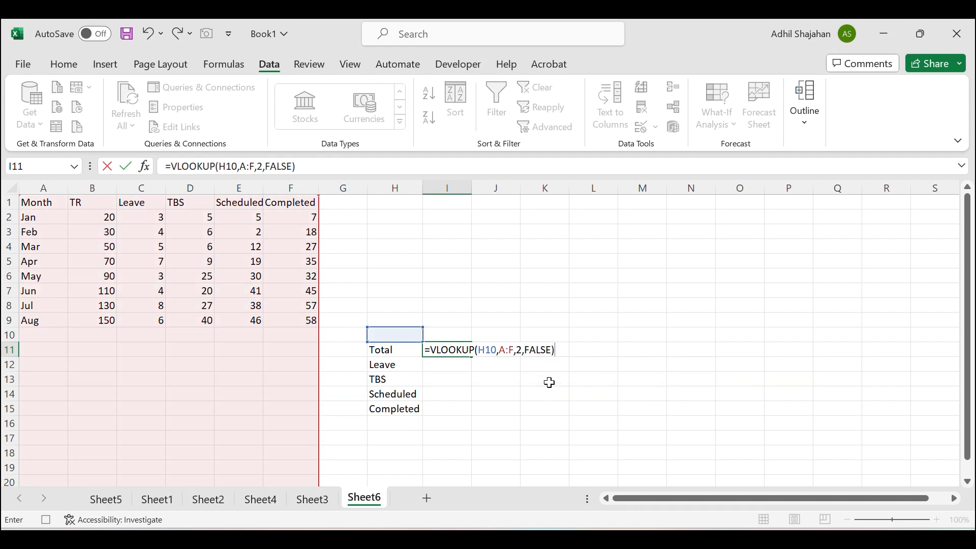
pyautogui.press('Return')
# - Make the references in the I11 lookup formula absolute, using $H$10 as lookup value and $A:$F as table array
pyautogui.click(448, 349)
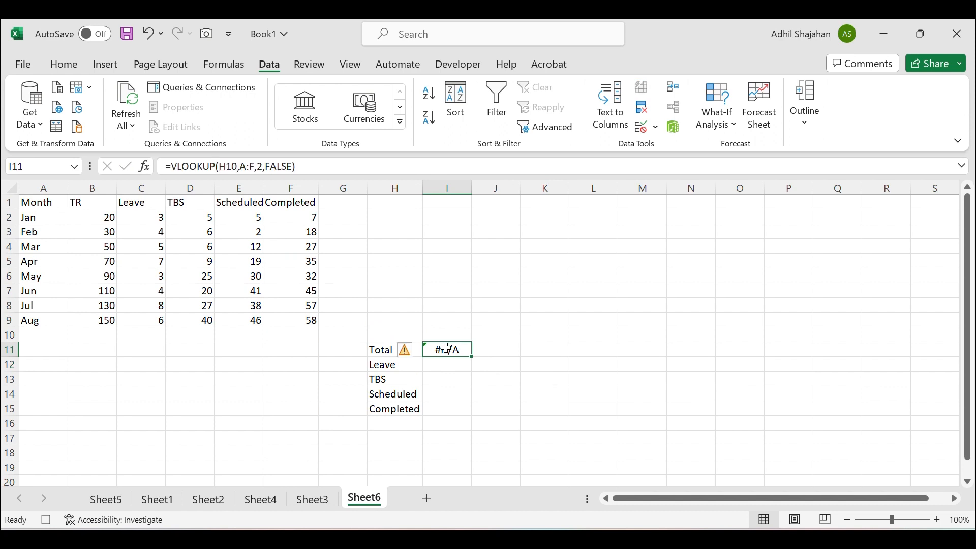
pyautogui.click(218, 166)
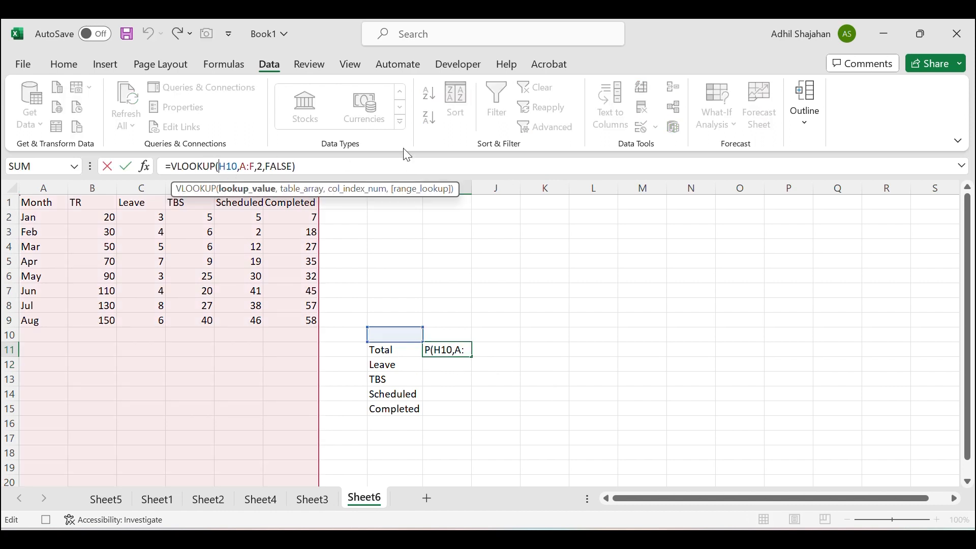
pyautogui.write('$H')
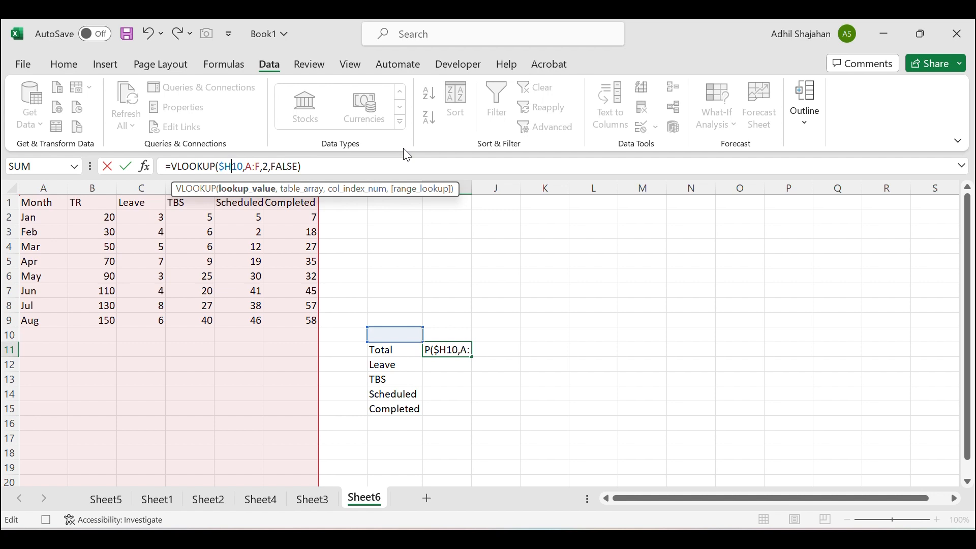
pyautogui.write('$')
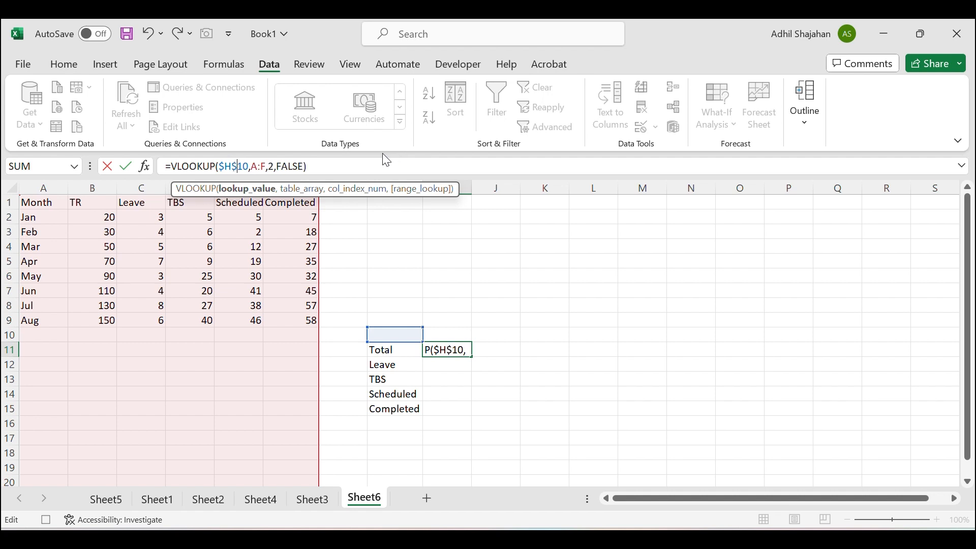
pyautogui.click(253, 168)
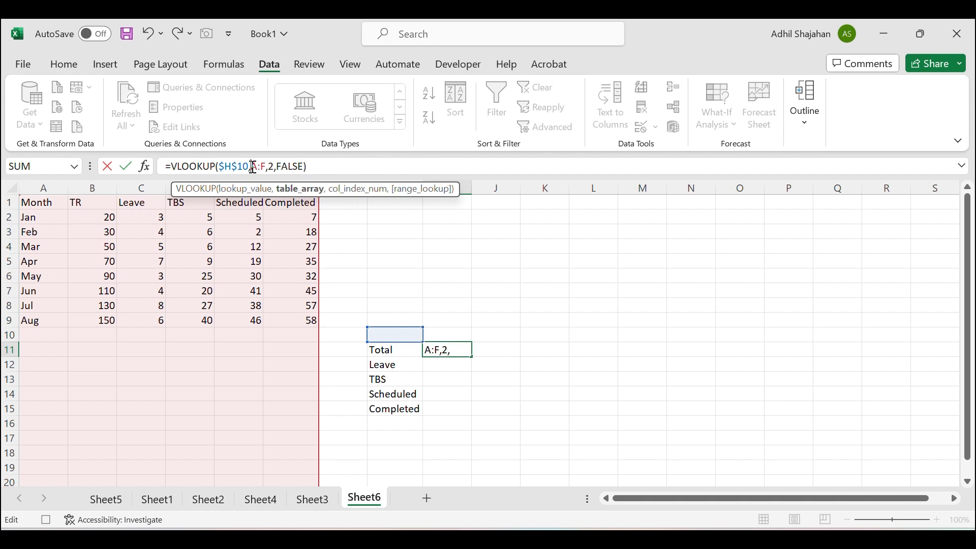
pyautogui.write('$H')
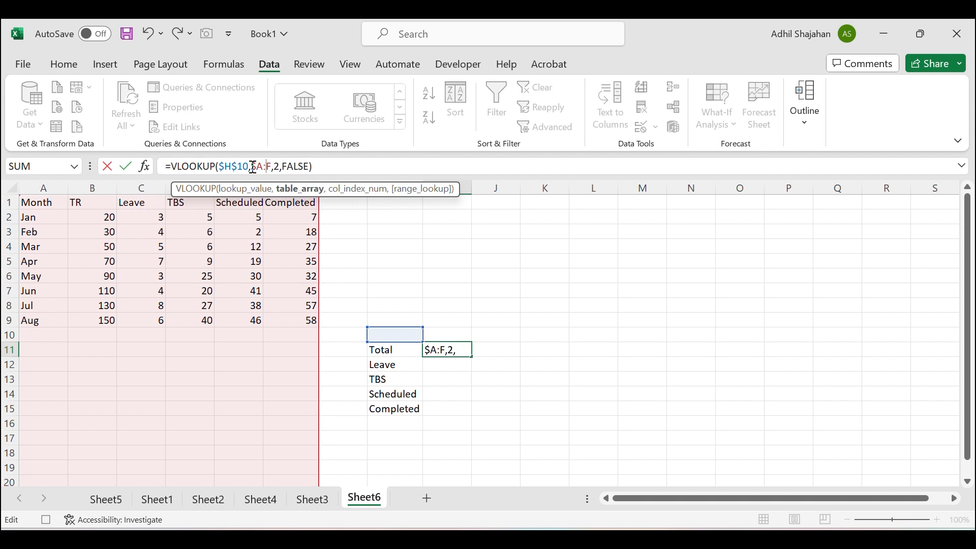
pyautogui.write('$')
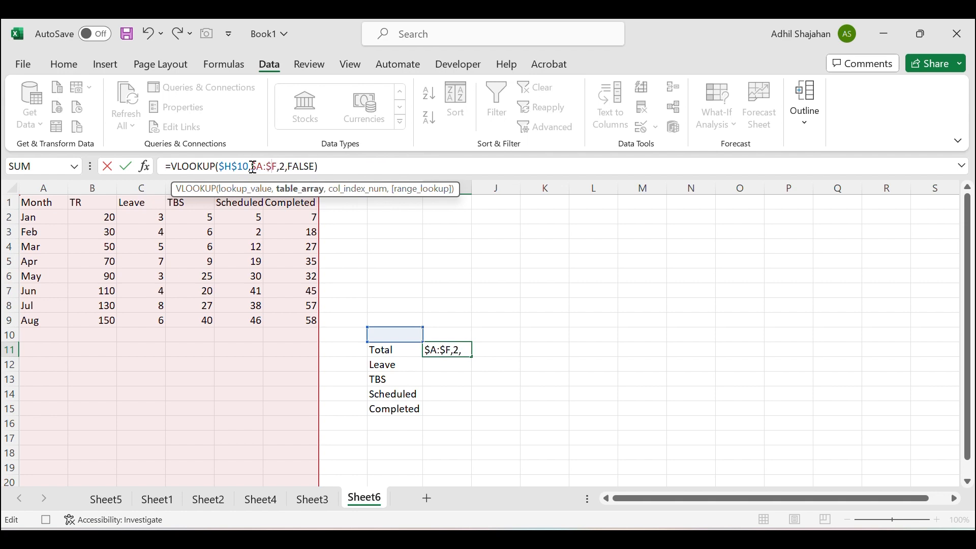
pyautogui.click(333, 168)
pyautogui.press('Return')
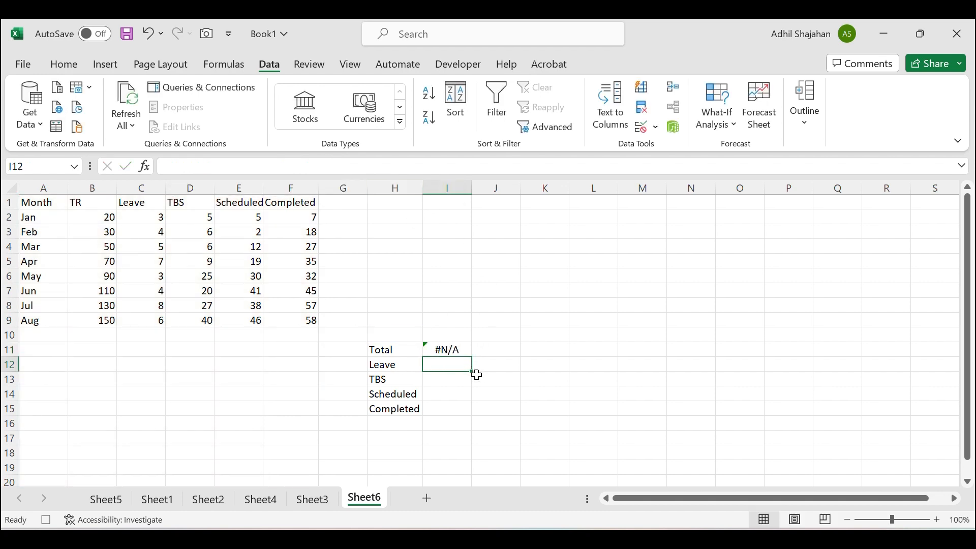
# - Fill the I11 lookup formula down to I15 and set the column index of the Leave formula in I12 to 3
pyautogui.click(468, 355)
pyautogui.moveTo(468, 354); pyautogui.dragTo(466, 408)
pyautogui.click(454, 362)
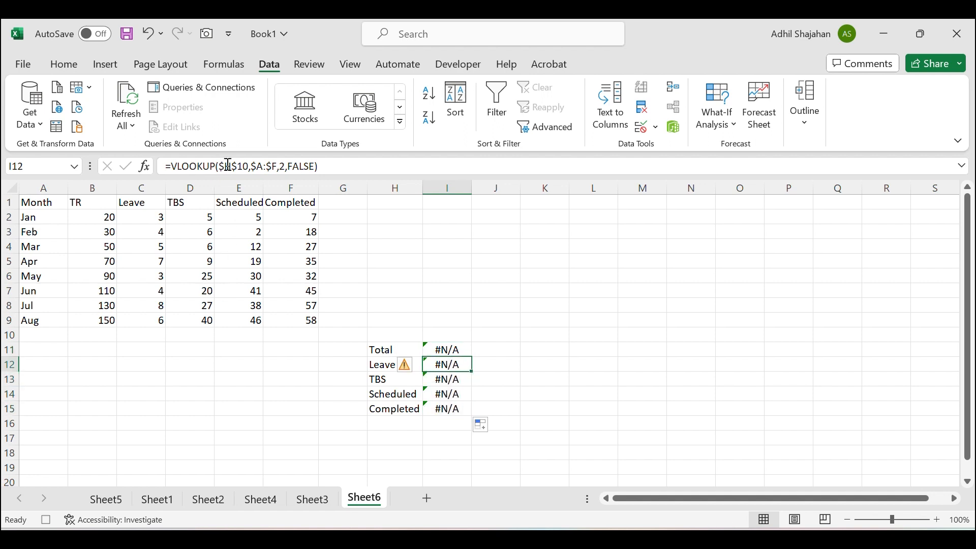
pyautogui.click(286, 166)
pyautogui.press('BackSpace')
pyautogui.write('3')
pyautogui.press('Return')
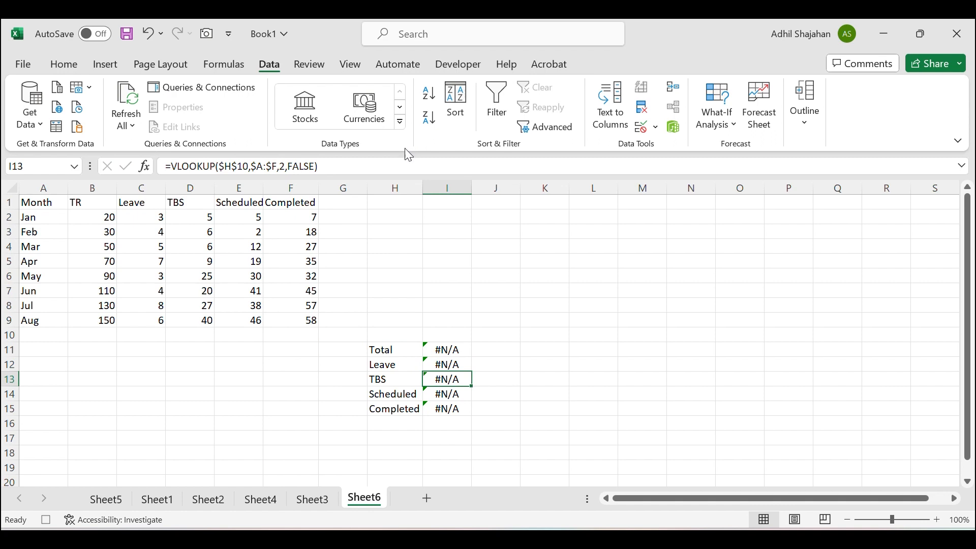
# - Set the VLOOKUP column index to 4 in the TBS formula in I13 and to 5 in the Scheduled formula in I14
pyautogui.click(286, 166)
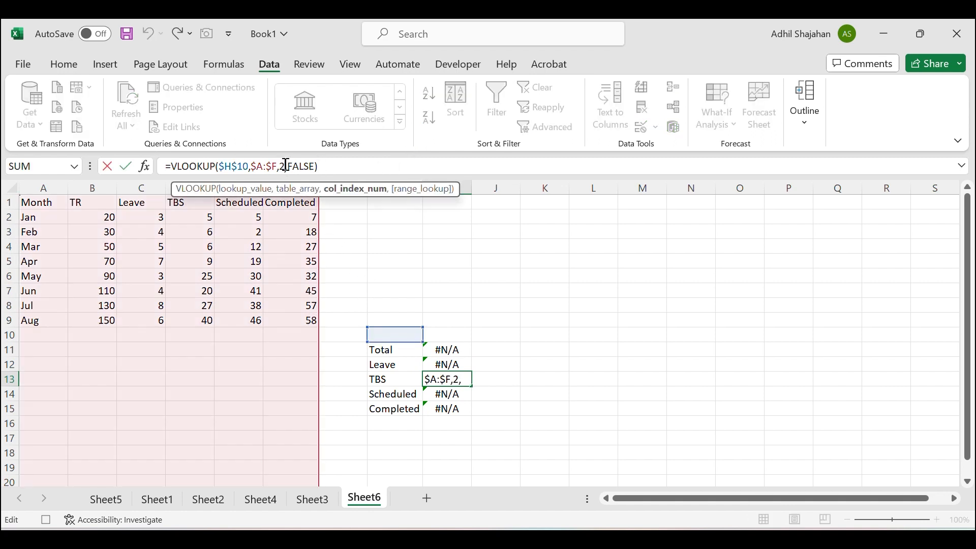
pyautogui.press('BackSpace')
pyautogui.write('4')
pyautogui.press('Return')
pyautogui.click(284, 165)
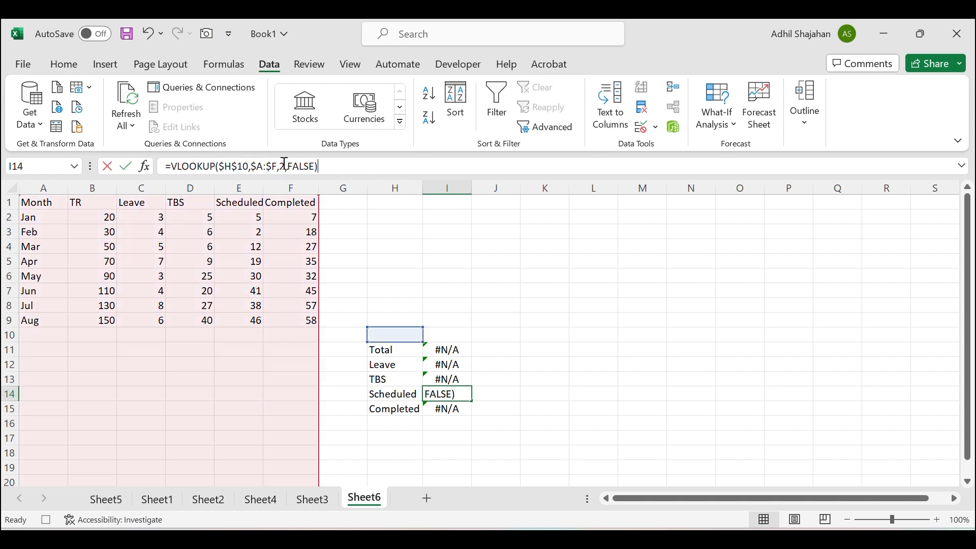
pyautogui.press('BackSpace')
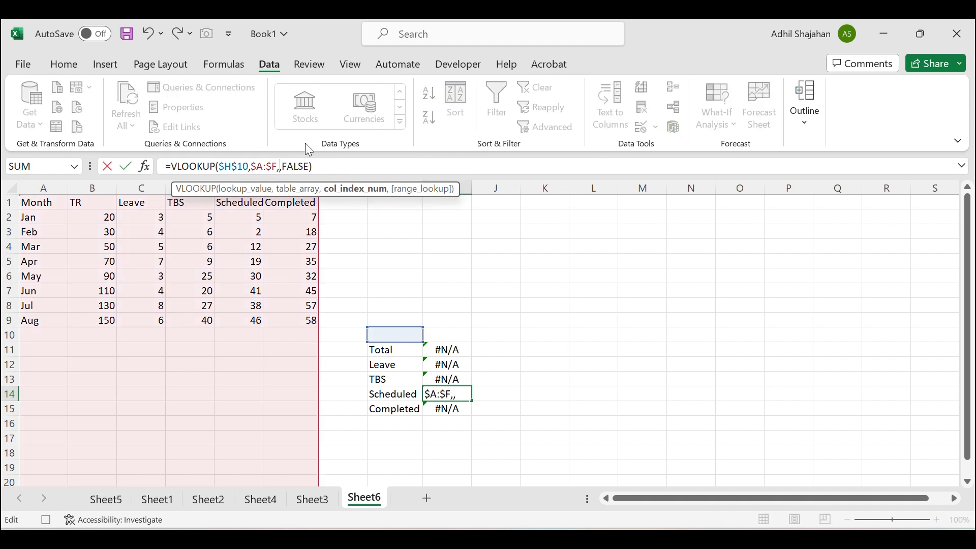
pyautogui.press('Return')
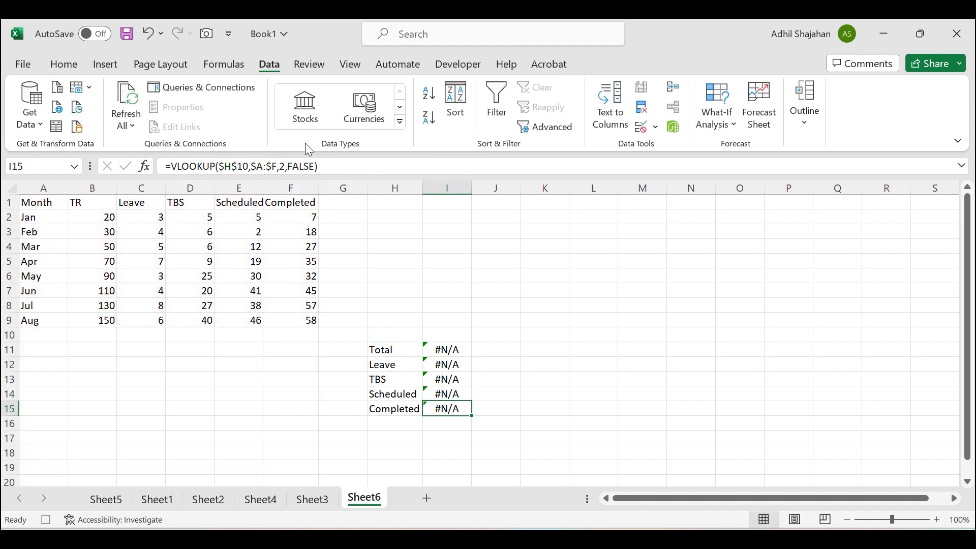
# - Set the VLOOKUP column index to 6 in the Completed formula in I15
pyautogui.click(284, 166)
pyautogui.press('BackSpace')
pyautogui.write('6')
pyautogui.press('Return')
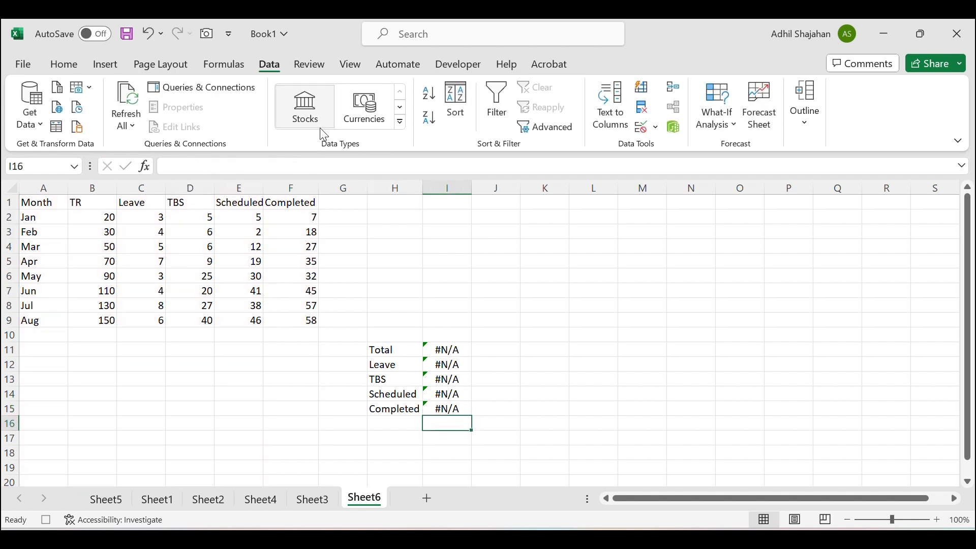
pyautogui.click(592, 363)
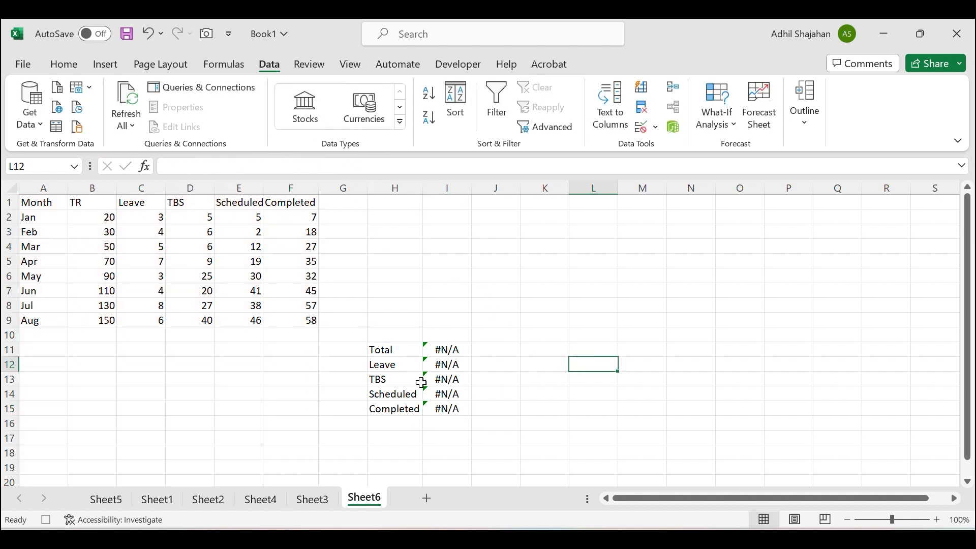
# - Test the month dropdown in H10 with Jan and Feb, and leave it set to Mar
pyautogui.click(402, 334)
pyautogui.click(431, 335)
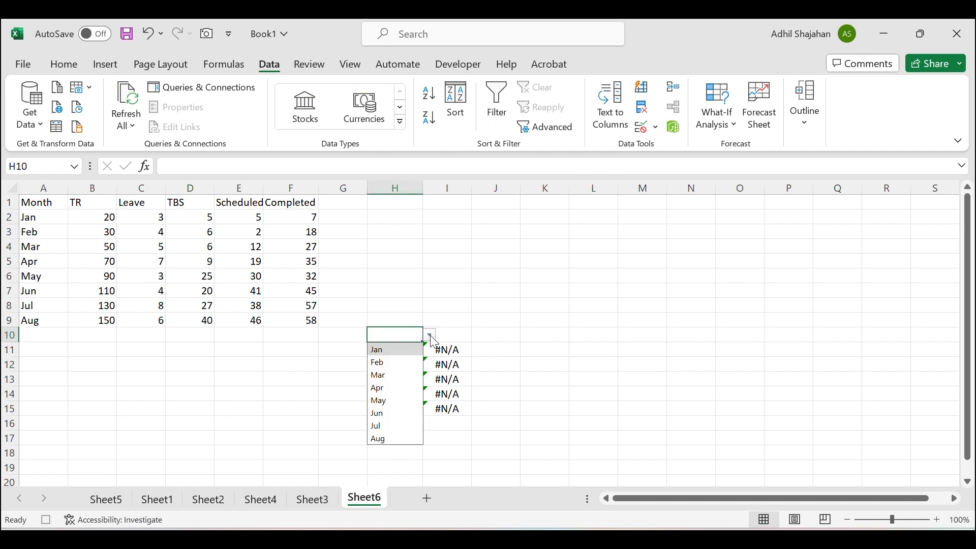
pyautogui.click(405, 349)
pyautogui.click(583, 366)
pyautogui.click(398, 335)
pyautogui.click(431, 336)
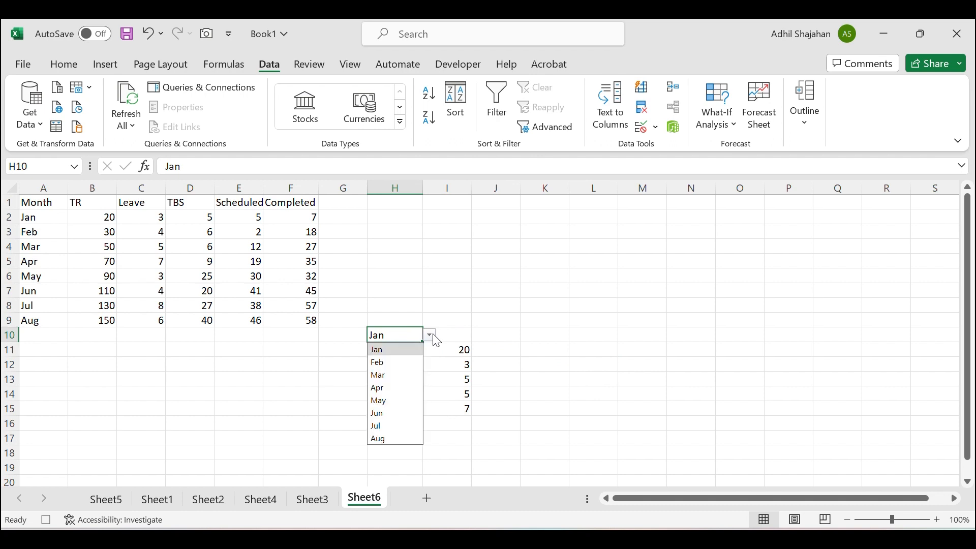
pyautogui.click(402, 366)
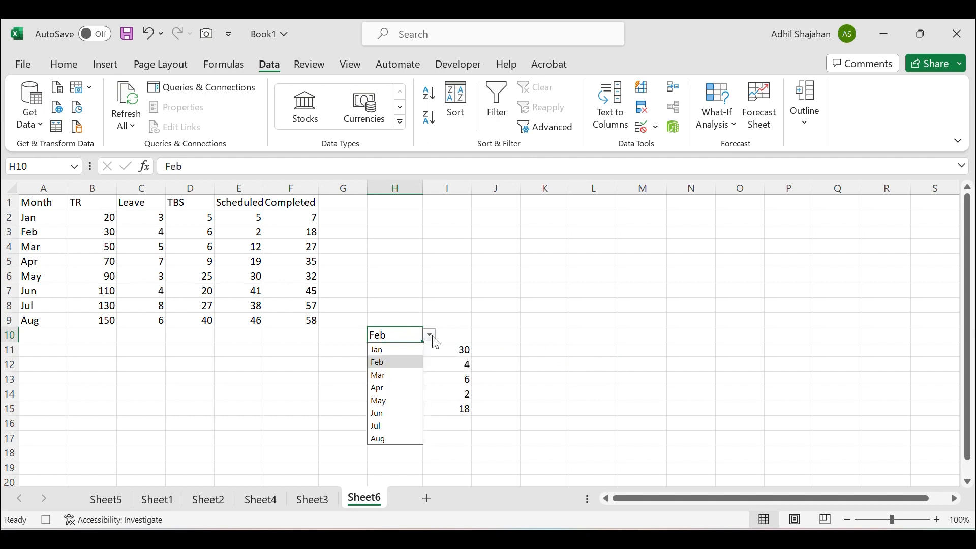
pyautogui.click(386, 376)
pyautogui.click(646, 379)
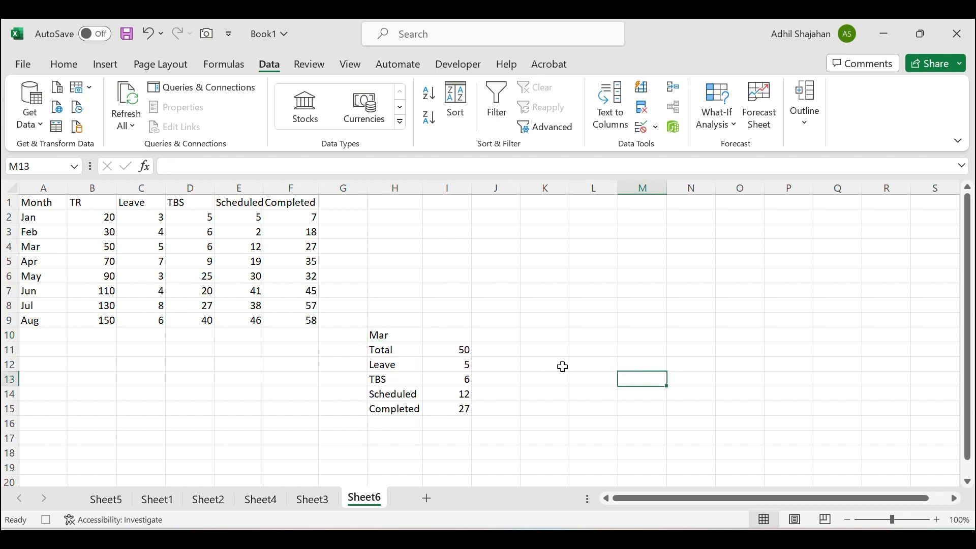
pyautogui.click(401, 339)
pyautogui.click(431, 336)
pyautogui.click(404, 336)
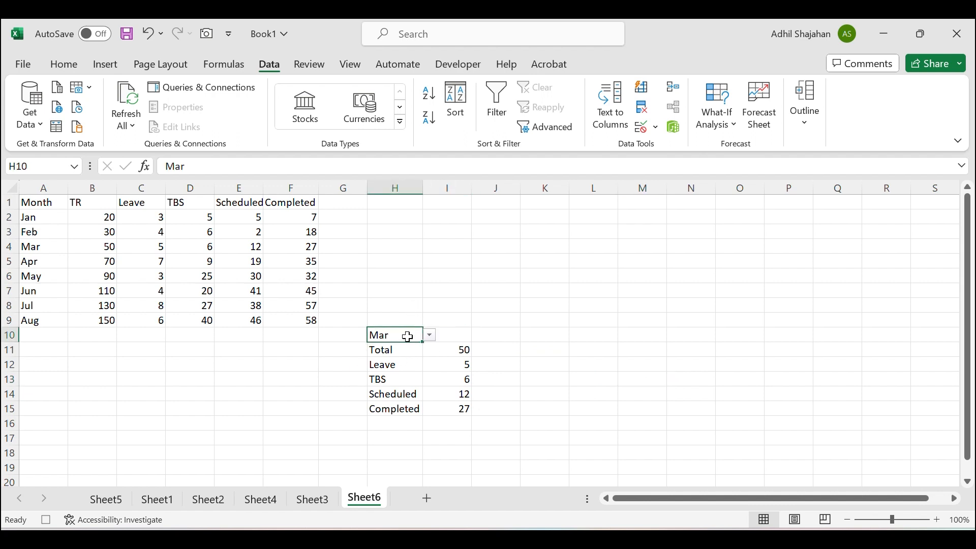
pyautogui.click(532, 371)
# - Insert a 3-D column chart from the range H11:I15 and place it beside the report figures, over columns K to R
pyautogui.moveTo(381, 349); pyautogui.dragTo(459, 408)
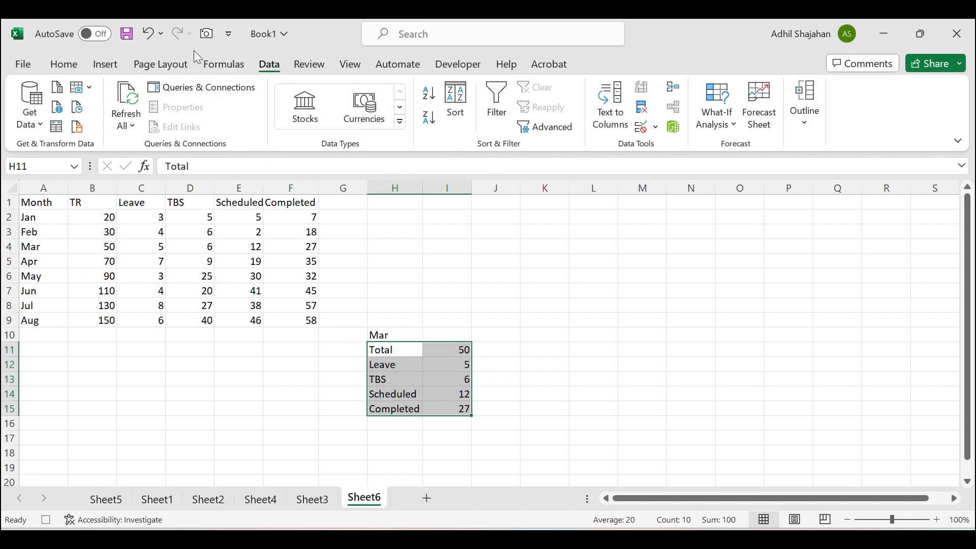
pyautogui.click(102, 65)
pyautogui.click(310, 87)
pyautogui.click(450, 222)
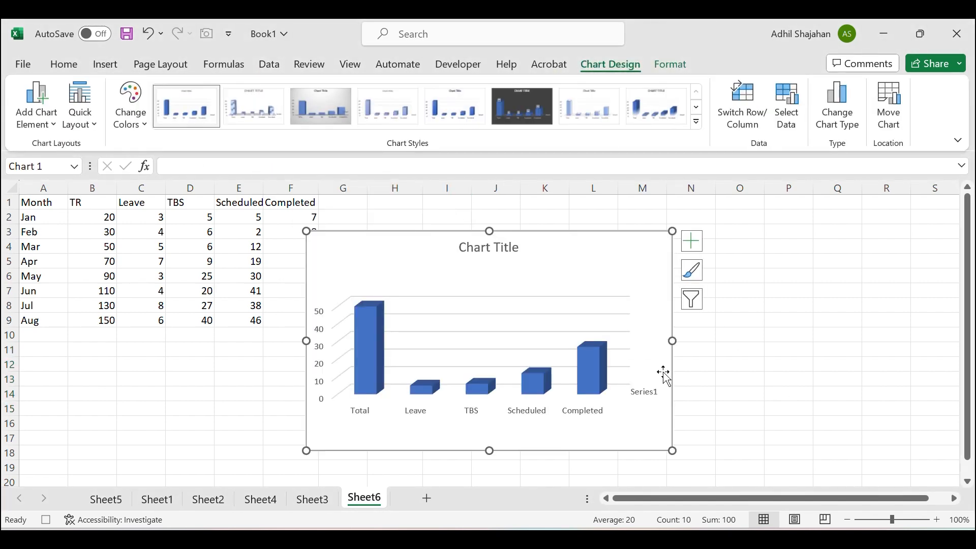
pyautogui.moveTo(532, 243); pyautogui.dragTo(755, 233)
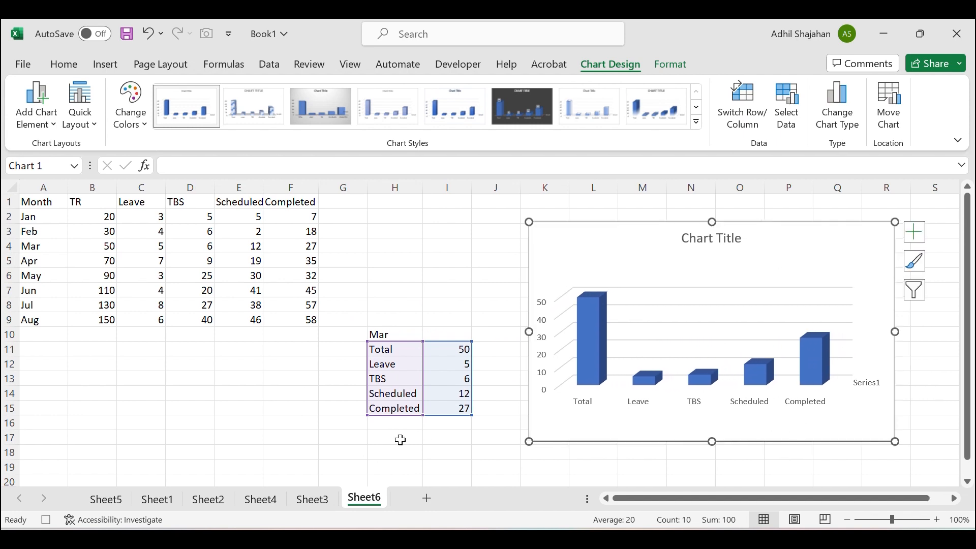
pyautogui.click(262, 443)
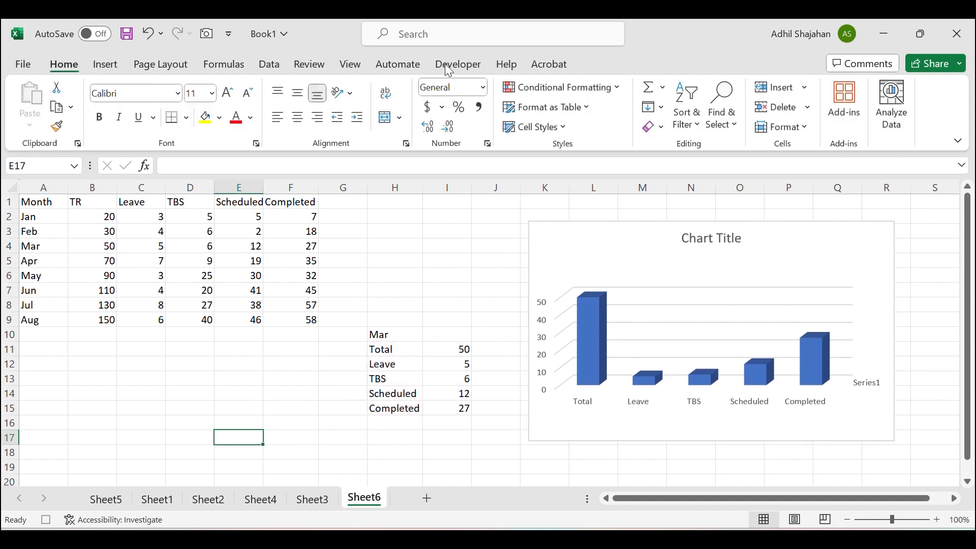
# - Stop recording the macro and keep the workbook window maximized
pyautogui.moveTo(648, 48); pyautogui.dragTo(653, 108)
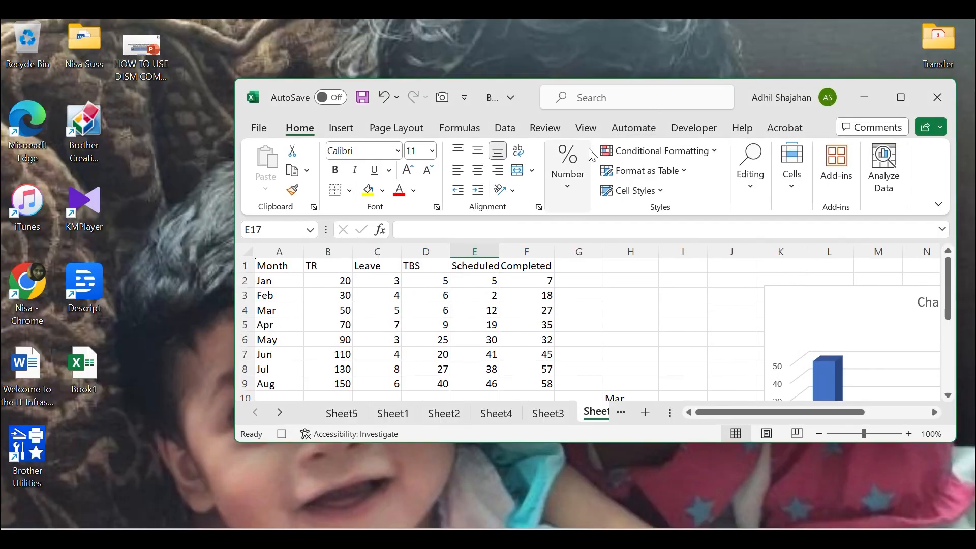
pyautogui.click(678, 127)
pyautogui.click(321, 152)
pyautogui.click(902, 98)
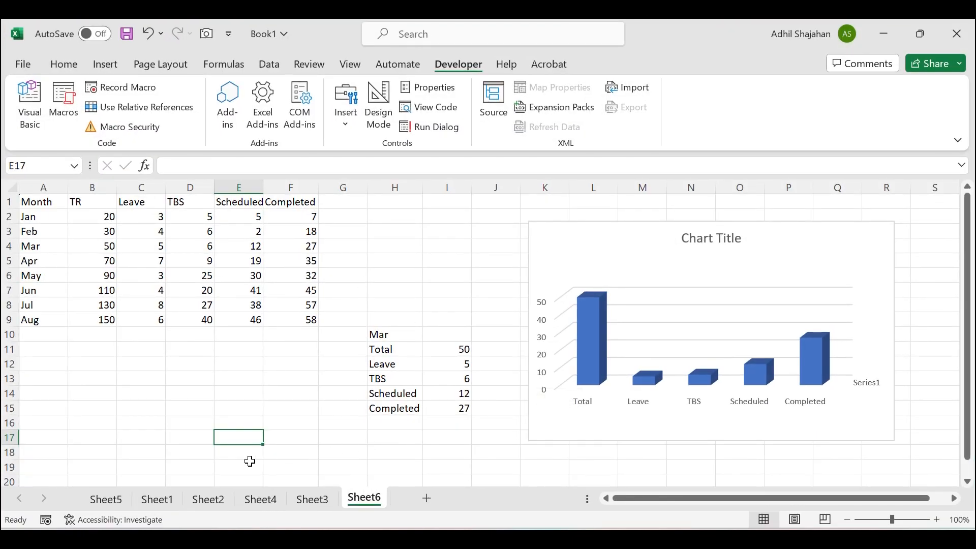
# - Copy the monthly data table A1:F9 into a new sheet at A1 and widen column F to fit its header
pyautogui.click(435, 443)
pyautogui.moveTo(38, 202); pyautogui.dragTo(292, 320)
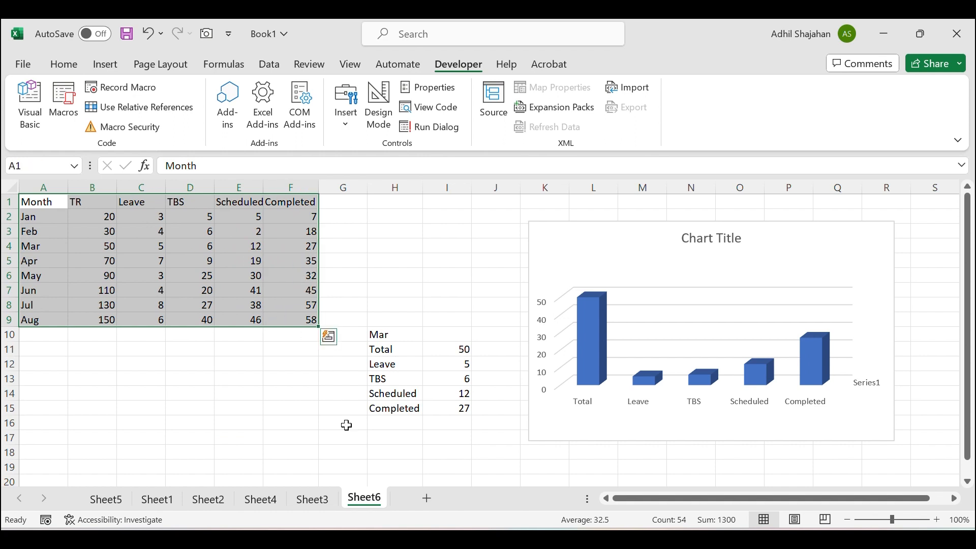
pyautogui.hotkey('ctrl', 'c')
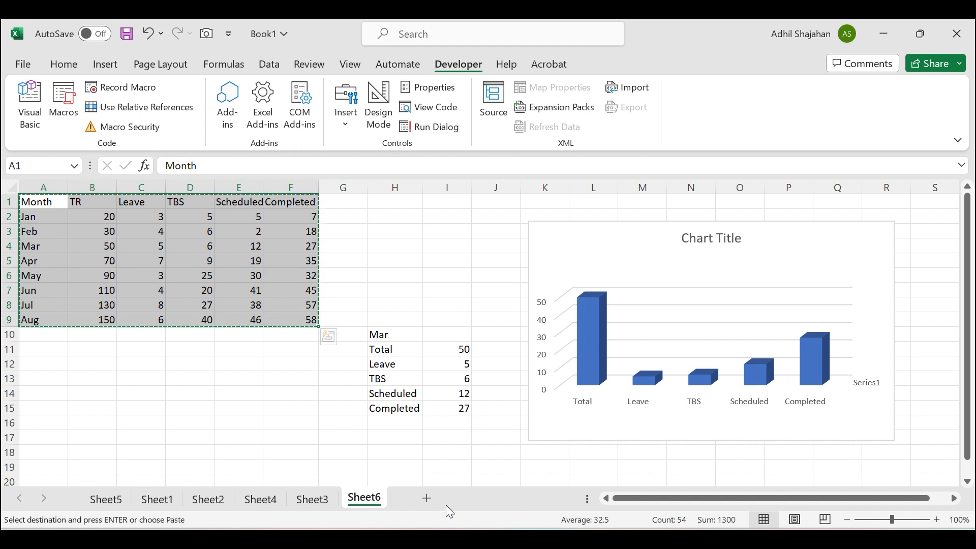
pyautogui.click(427, 499)
pyautogui.hotkey('ctrl', 'v')
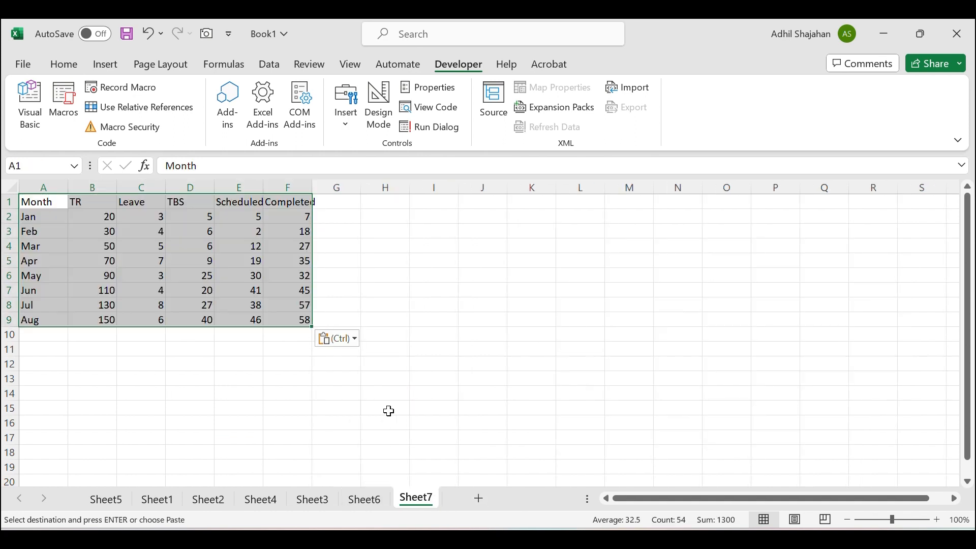
pyautogui.moveTo(312, 187); pyautogui.dragTo(319, 187)
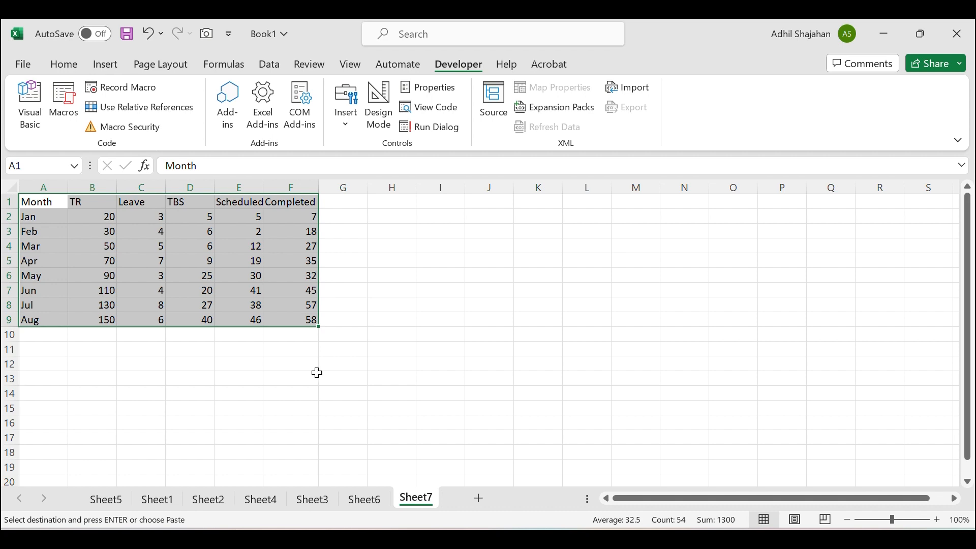
pyautogui.click(306, 402)
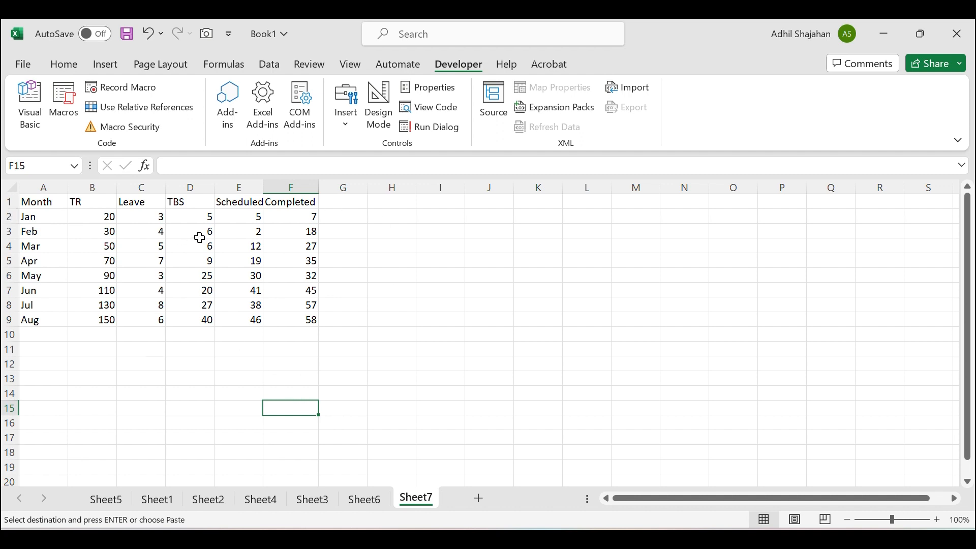
# - Run the TR_report macro from This Workbook on the new sheet
pyautogui.click(174, 381)
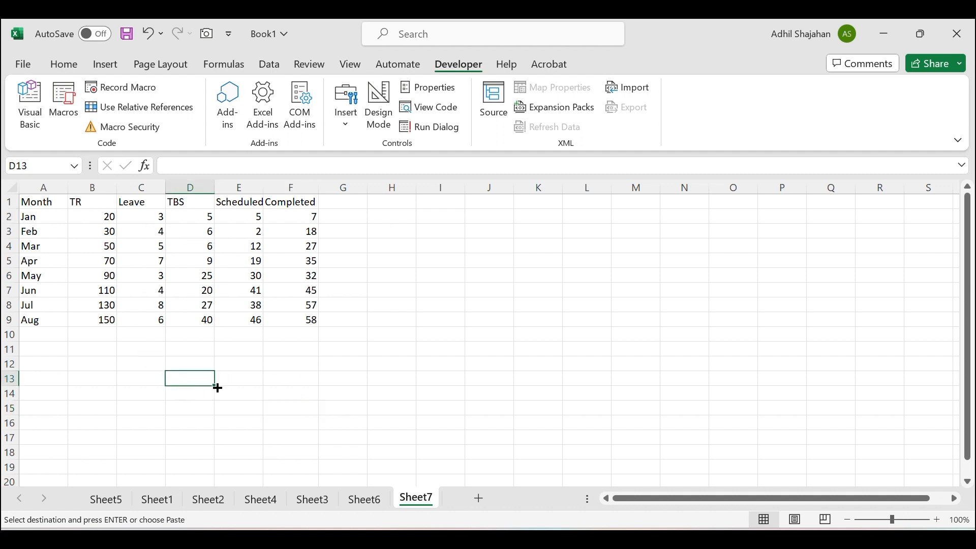
pyautogui.click(66, 114)
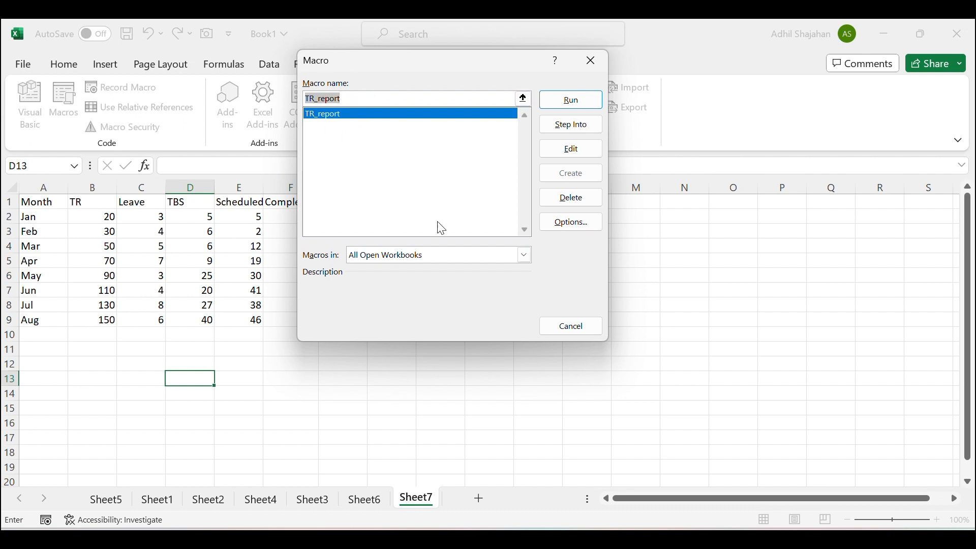
pyautogui.click(470, 260)
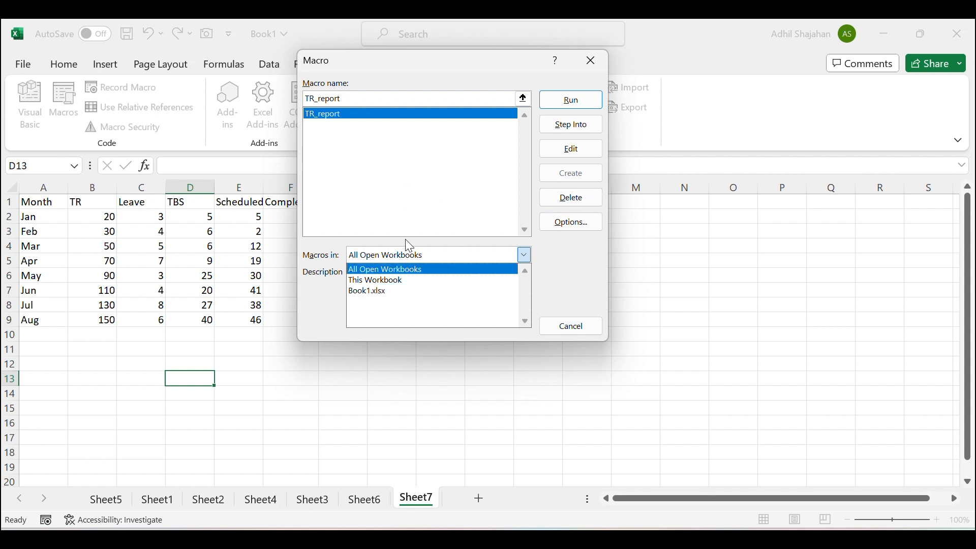
pyautogui.click(399, 281)
pyautogui.click(330, 114)
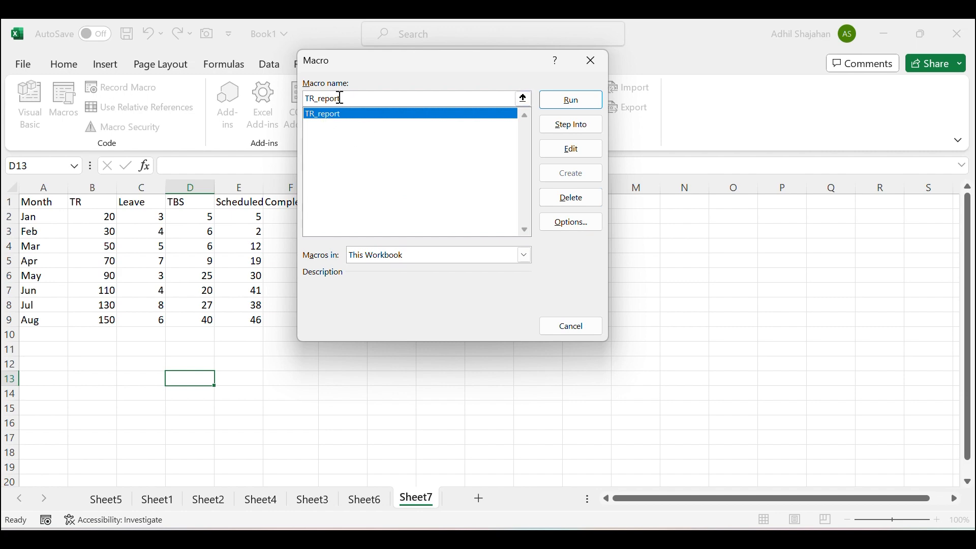
pyautogui.click(572, 101)
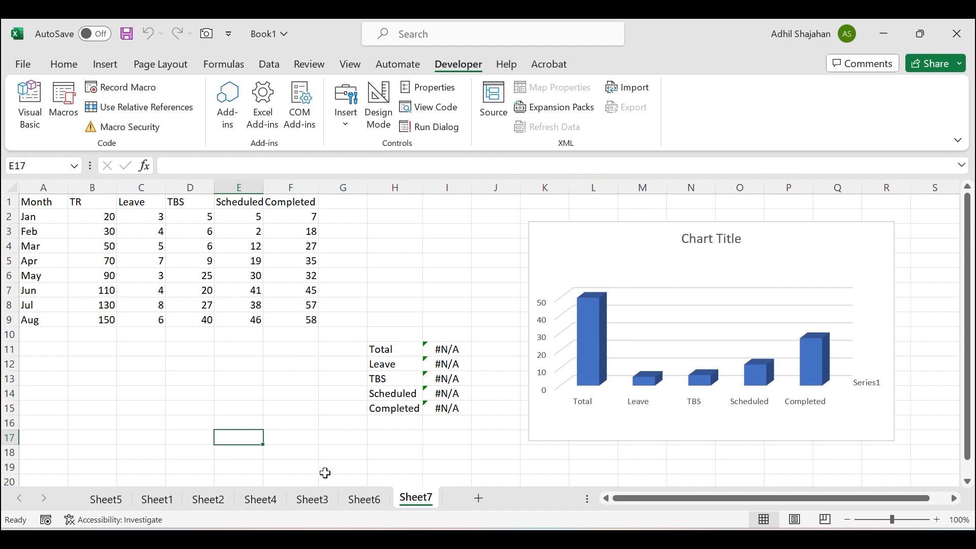
# - Test the month dropdown in H10 with Feb and Mar, and leave it set to May
pyautogui.click(406, 336)
pyautogui.click(429, 334)
pyautogui.click(379, 361)
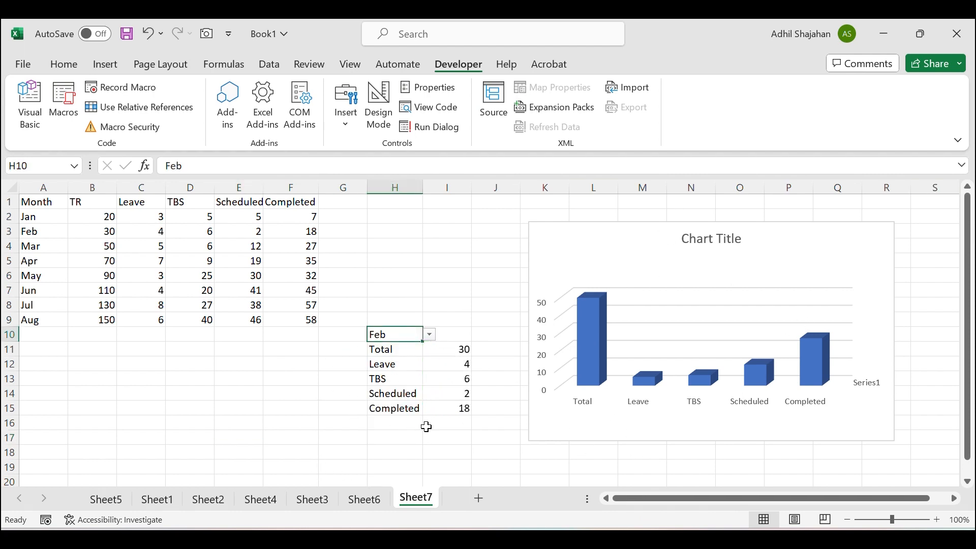
pyautogui.click(430, 335)
pyautogui.click(398, 376)
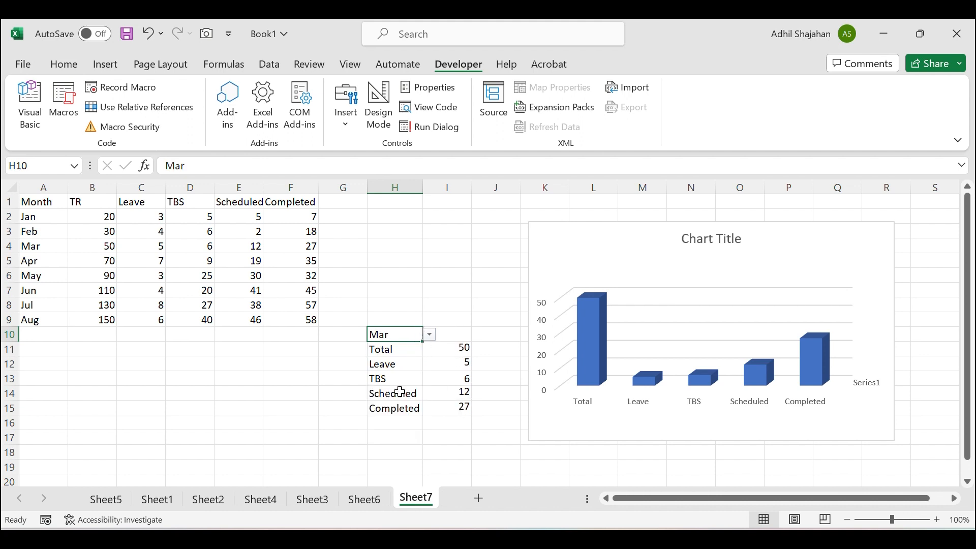
pyautogui.click(430, 335)
pyautogui.click(399, 397)
pyautogui.click(462, 440)
pyautogui.moveTo(371, 333); pyautogui.dragTo(447, 405)
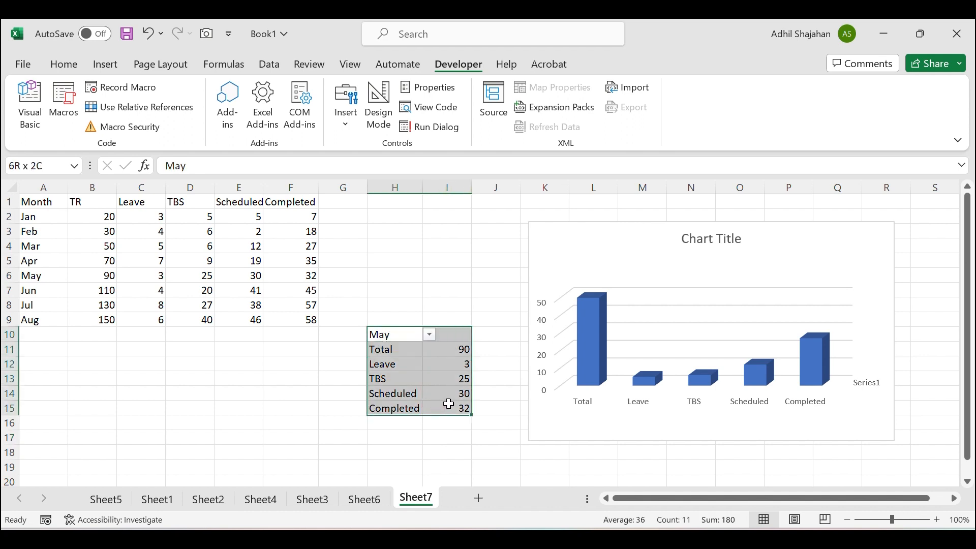
pyautogui.click(340, 452)
pyautogui.moveTo(379, 334); pyautogui.dragTo(840, 414)
pyautogui.click(399, 467)
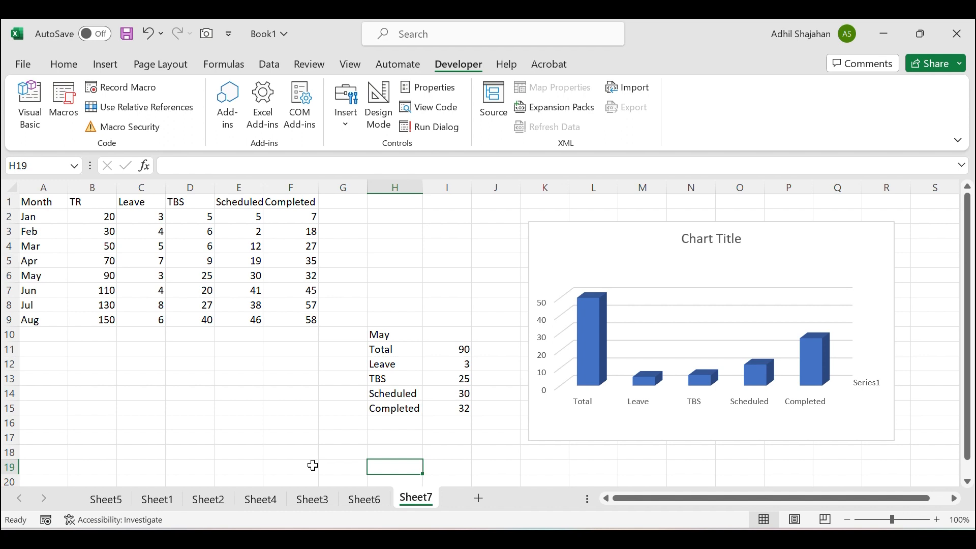
# - Open the TR_report macro's VBA code, review it from beginning to end, and close the editor
pyautogui.click(69, 107)
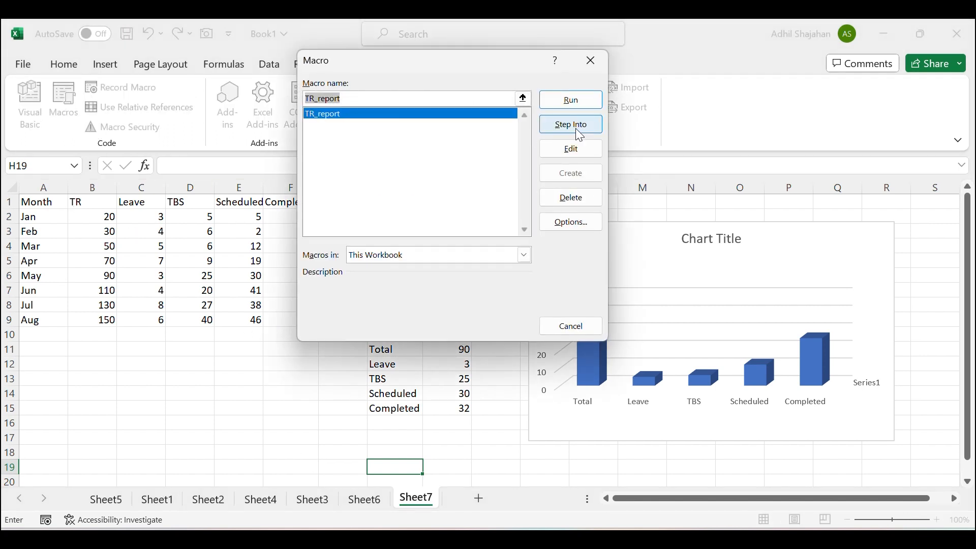
pyautogui.click(572, 150)
pyautogui.scroll(-2, 315, 199)
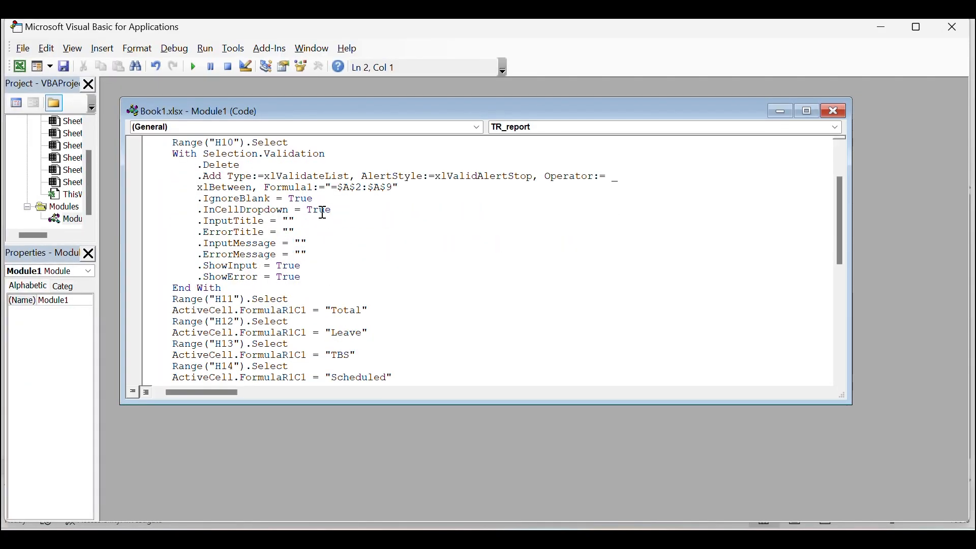
pyautogui.scroll(2, 316, 273)
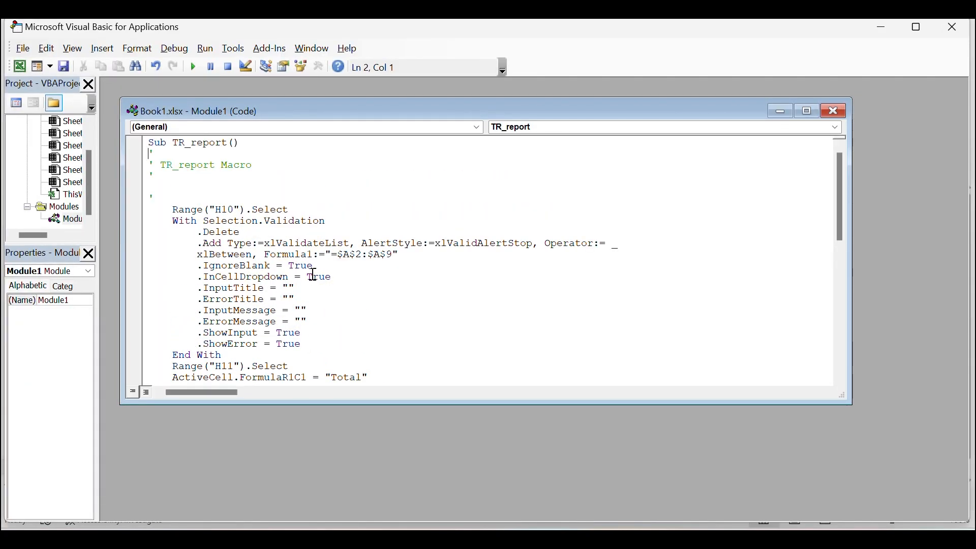
pyautogui.scroll(-11, 278, 246)
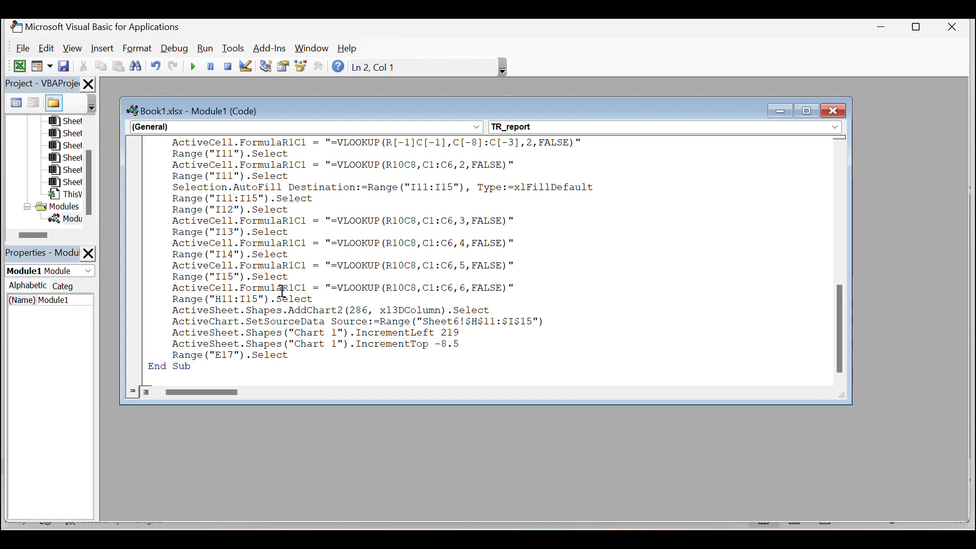
pyautogui.scroll(11, 281, 313)
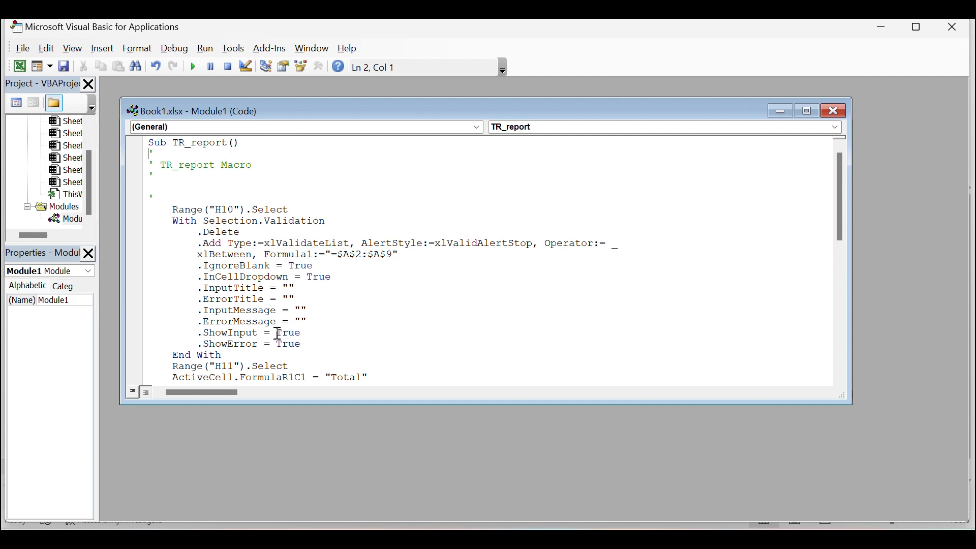
pyautogui.click(953, 28)
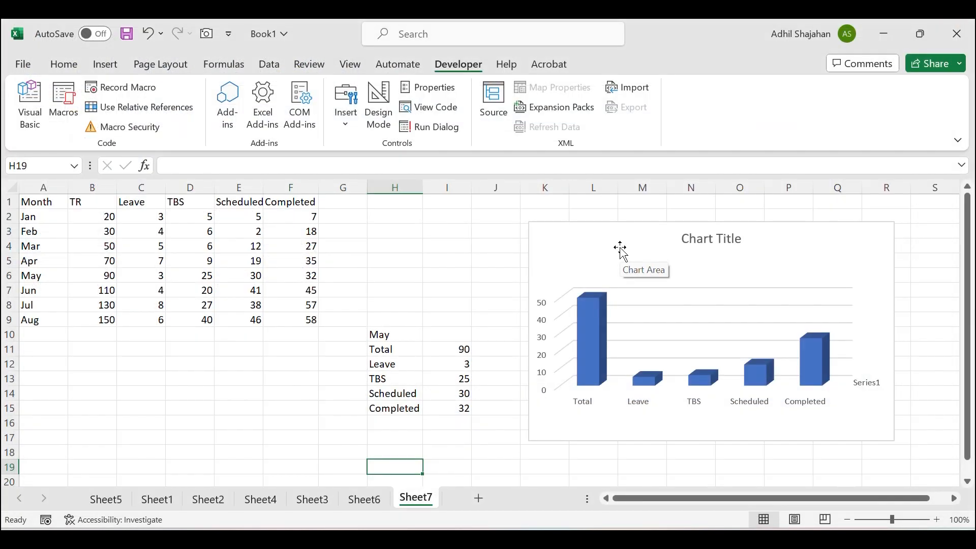